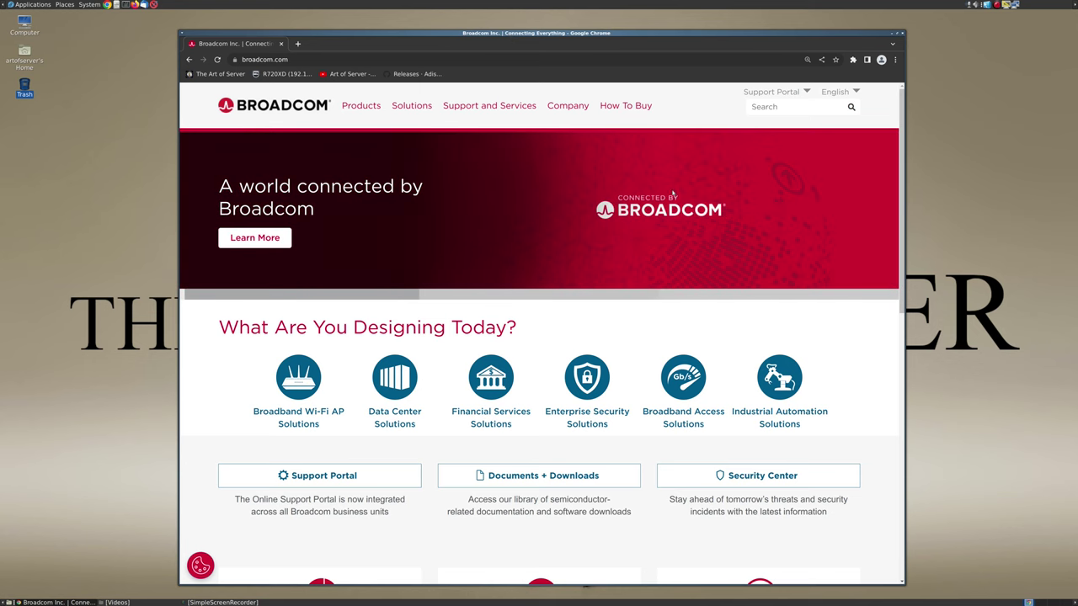
# - Scroll Broadcom's home page down to bring the Support Portal and Documents + Downloads links into view
pyautogui.scroll(-3, 601, 232)
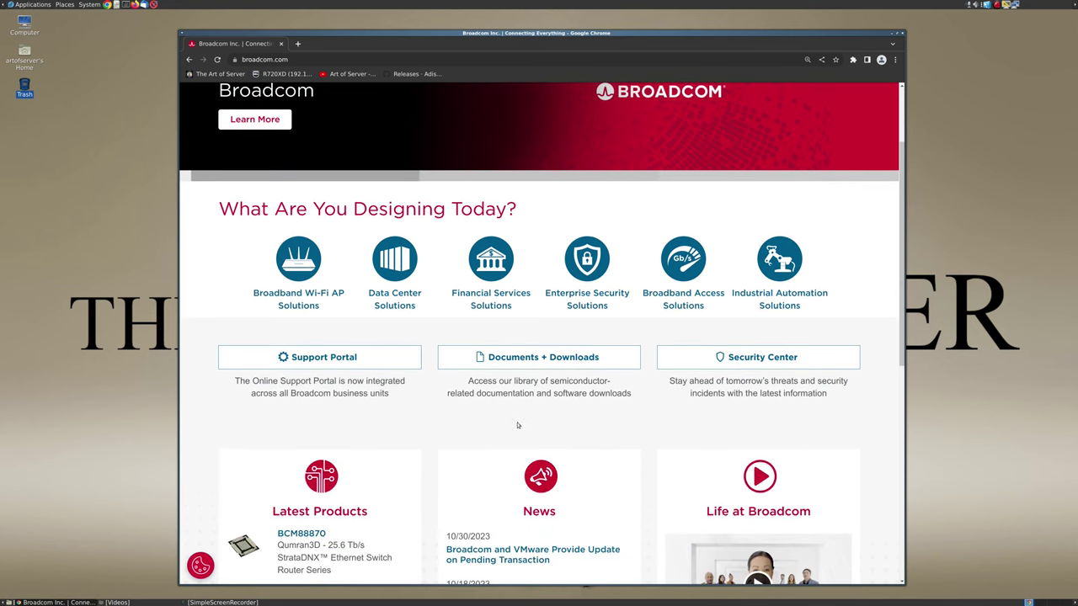
# - Open the Documents + Downloads search and set Product Group to Storage Adapters, Controllers, and ICs
pyautogui.click(535, 364)
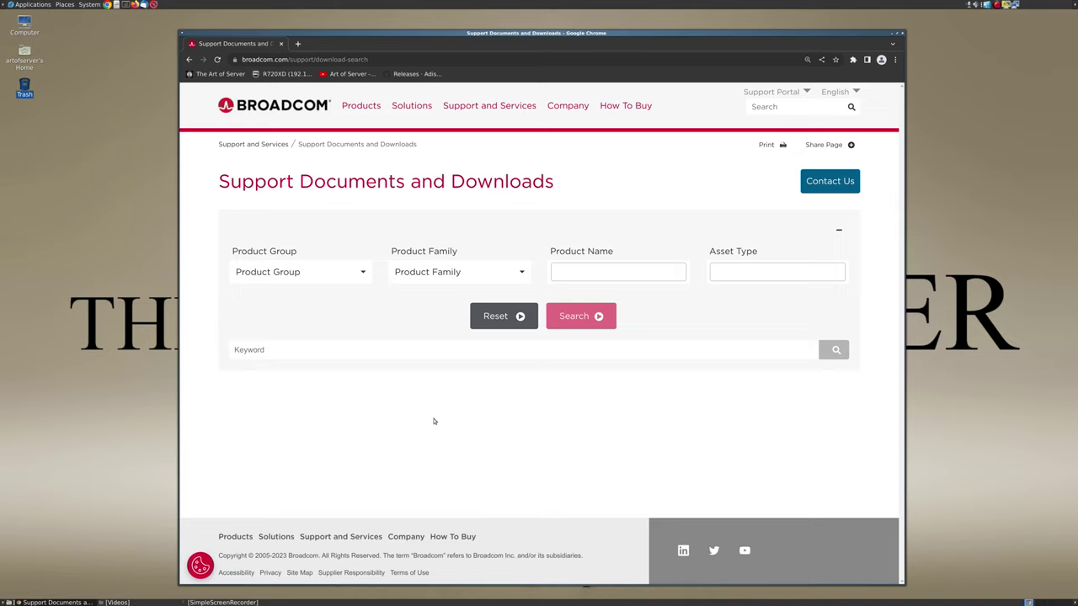
pyautogui.click(363, 279)
pyautogui.moveTo(364, 304)
pyautogui.mouseDown()
pyautogui.moveTo(369, 385)
pyautogui.moveTo(369, 292)
pyautogui.mouseUp()
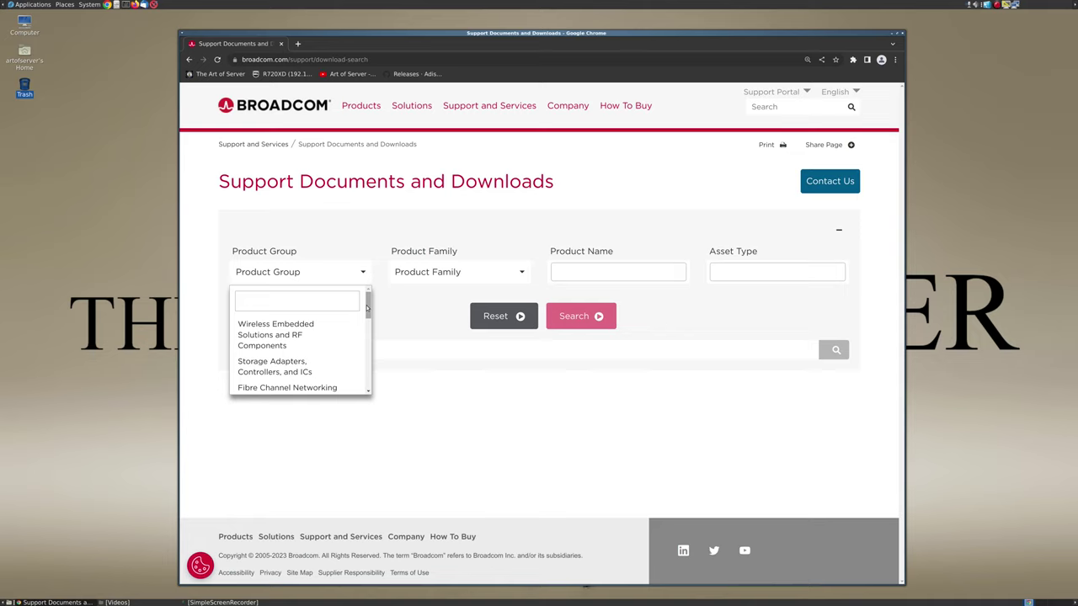
pyautogui.moveTo(367, 309)
pyautogui.mouseDown()
pyautogui.moveTo(367, 337)
pyautogui.moveTo(365, 317)
pyautogui.mouseUp()
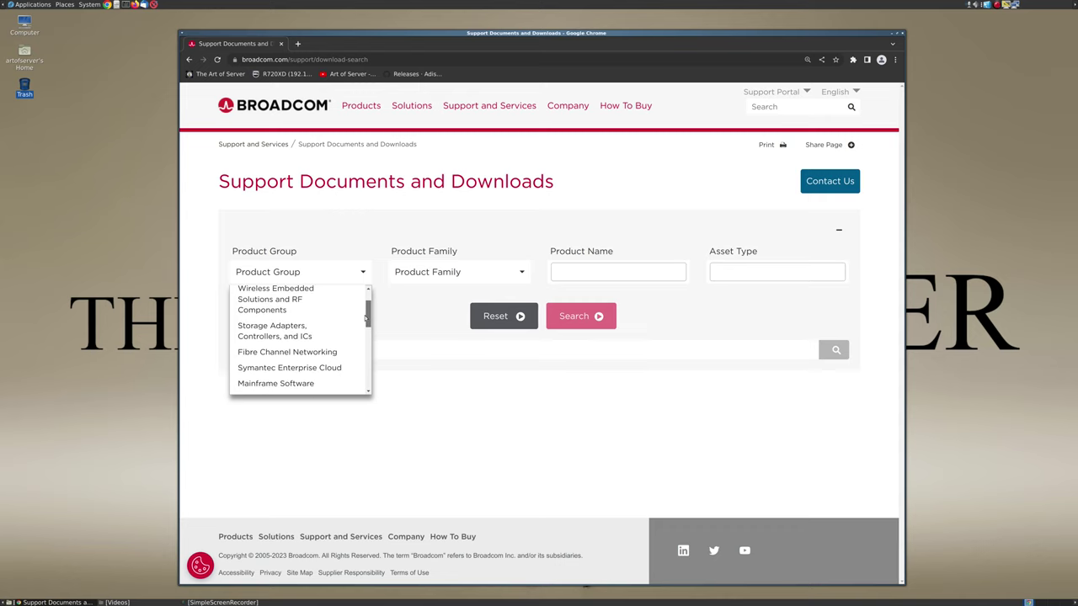
pyautogui.click(313, 333)
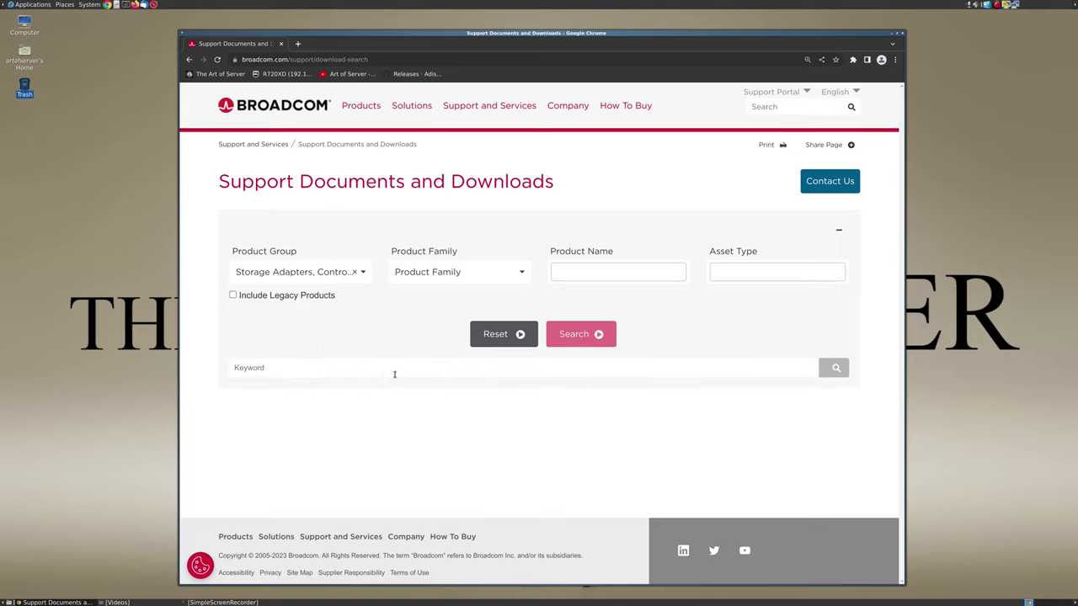
# - Set Product Family to Host Bus Adapters
pyautogui.click(453, 280)
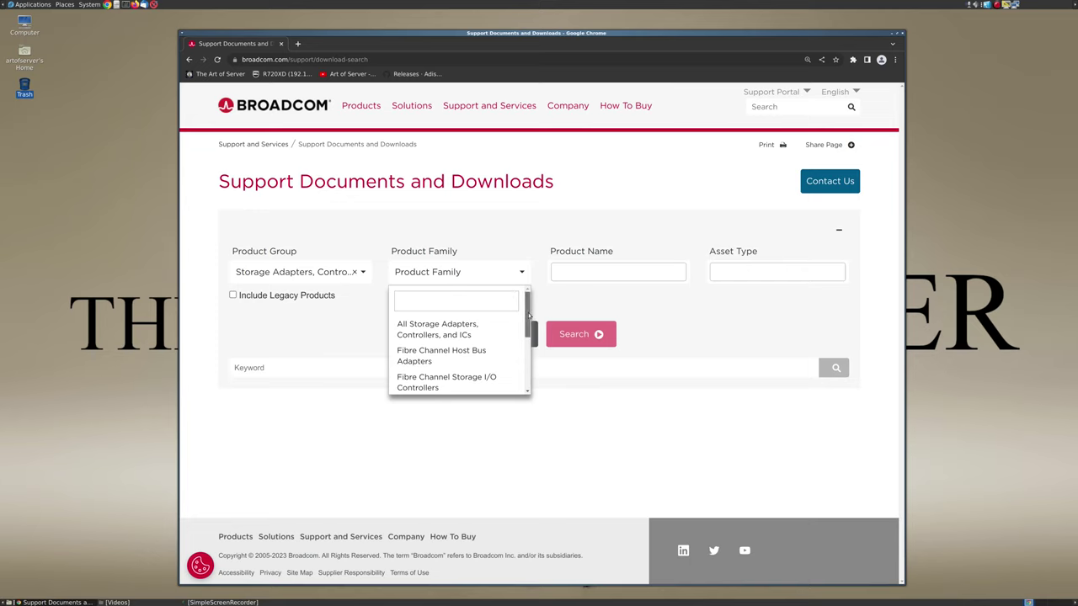
pyautogui.moveTo(530, 319); pyautogui.dragTo(521, 348)
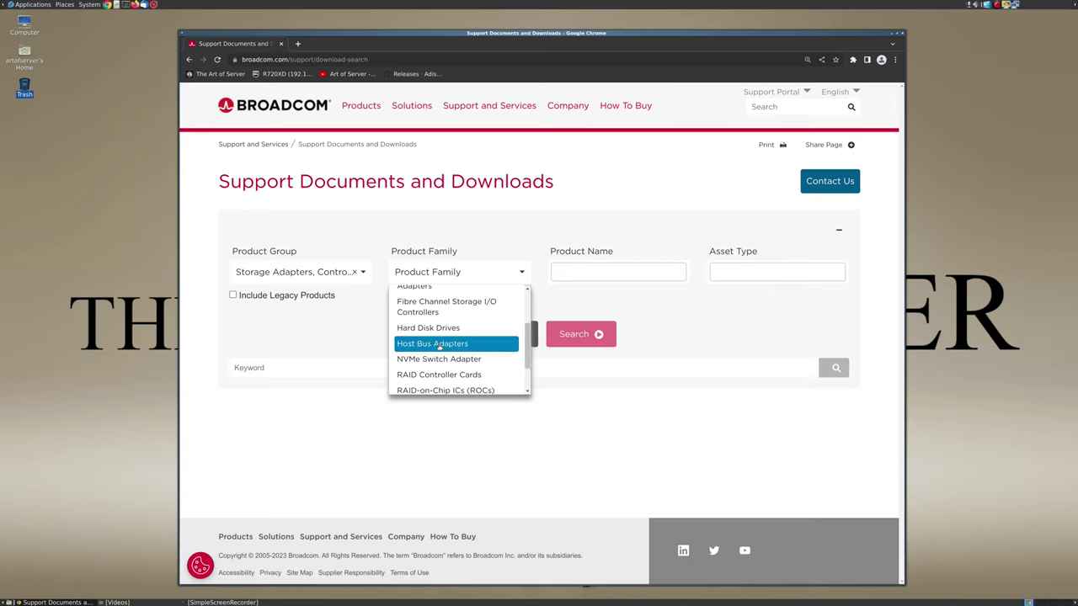
pyautogui.moveTo(528, 347); pyautogui.dragTo(528, 368)
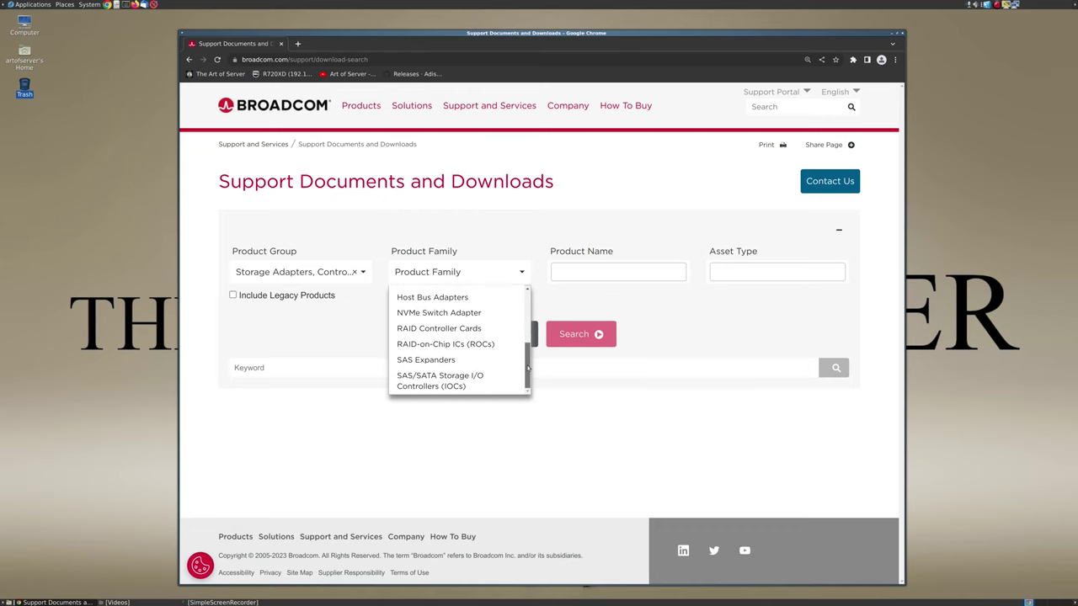
pyautogui.click(437, 303)
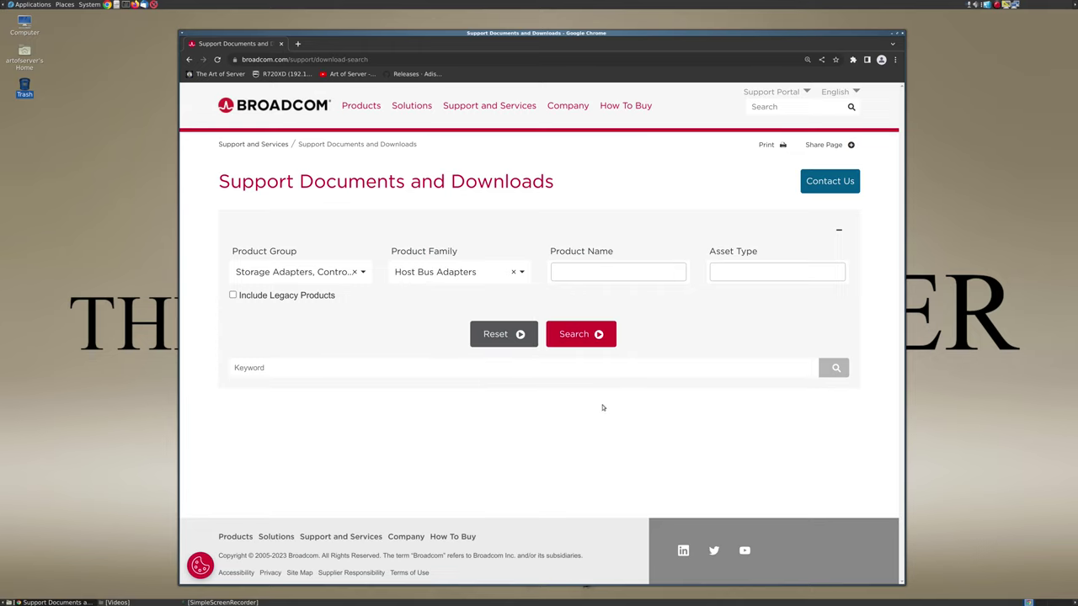
# - Choose HBA 9500-16i Tri-Mode Storage Adapter as the Product Name
pyautogui.click(626, 271)
pyautogui.moveTo(689, 300); pyautogui.dragTo(681, 323)
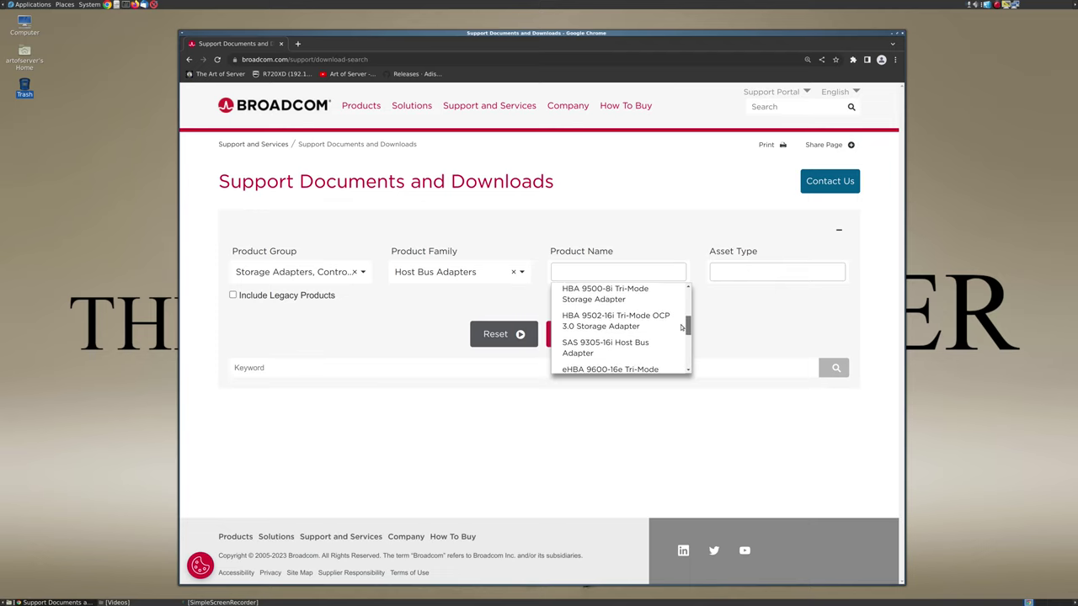
pyautogui.scroll(-1, 673, 330)
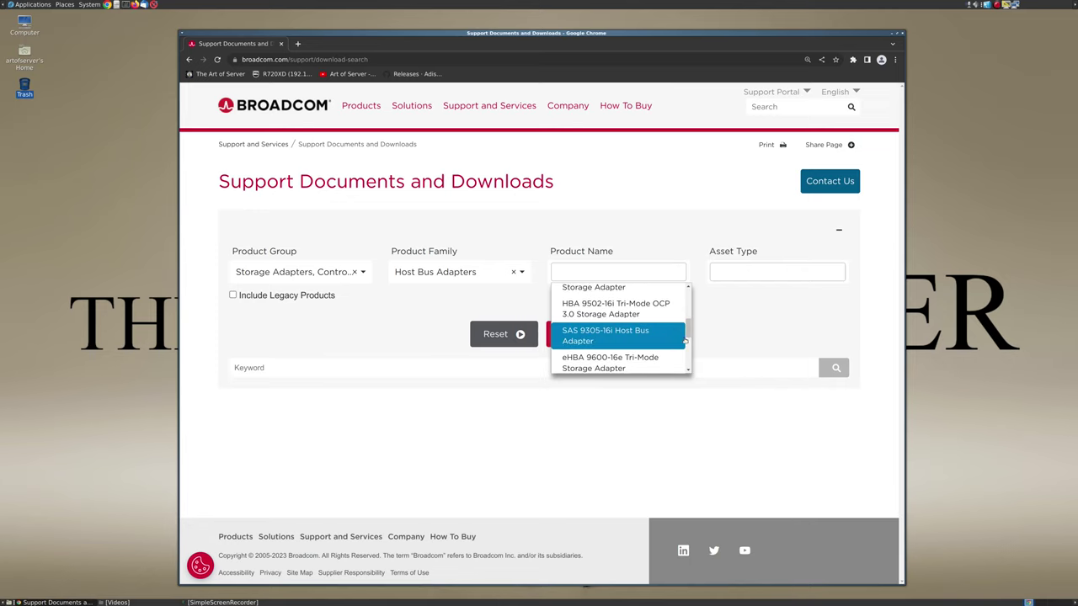
pyautogui.moveTo(686, 339); pyautogui.dragTo(684, 295)
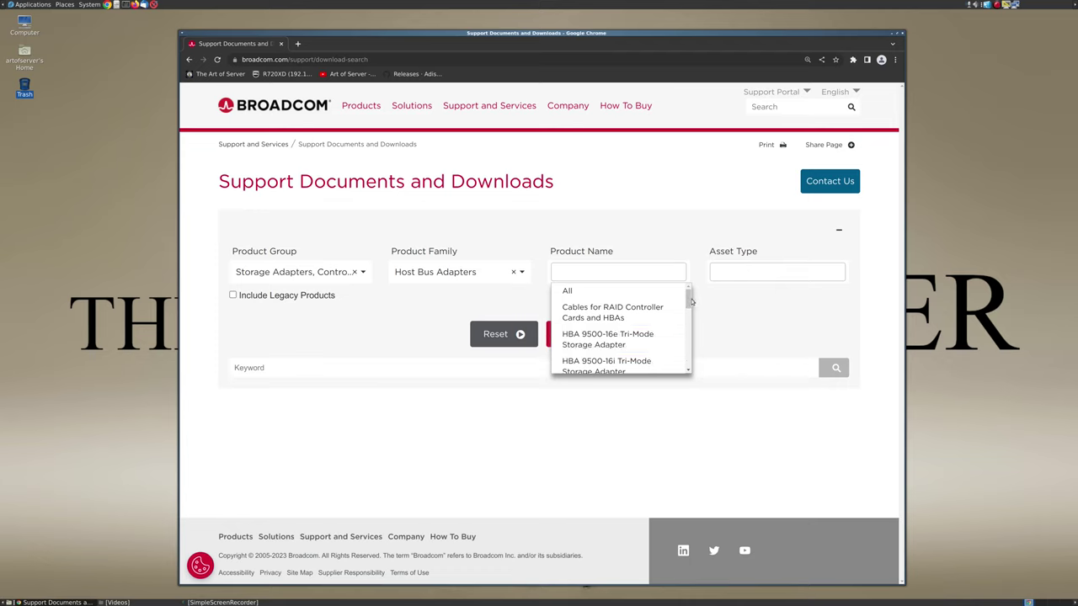
pyautogui.moveTo(690, 300); pyautogui.dragTo(690, 310)
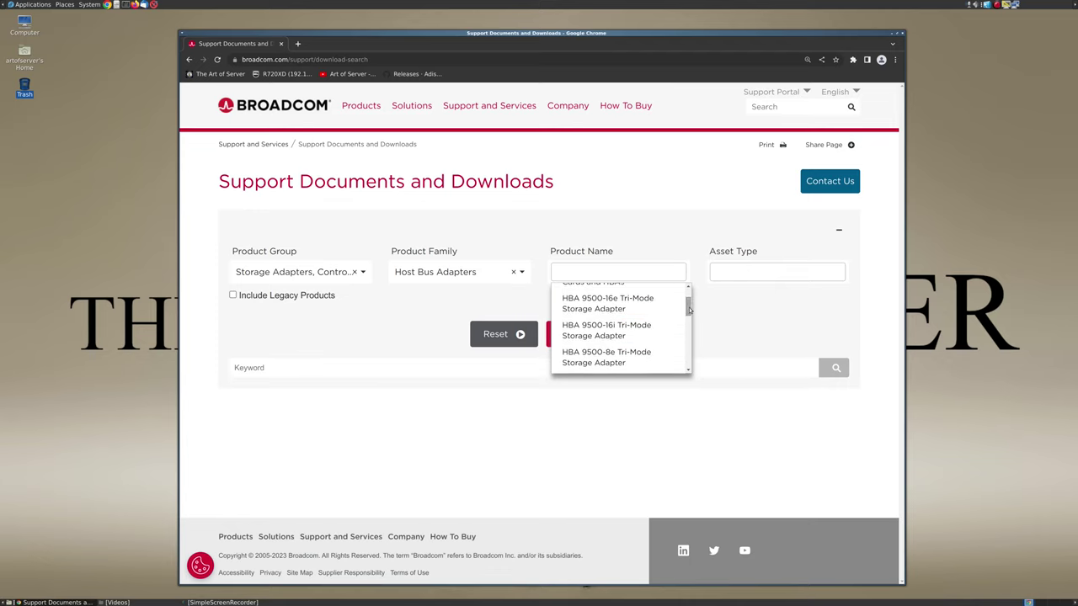
pyautogui.click(613, 336)
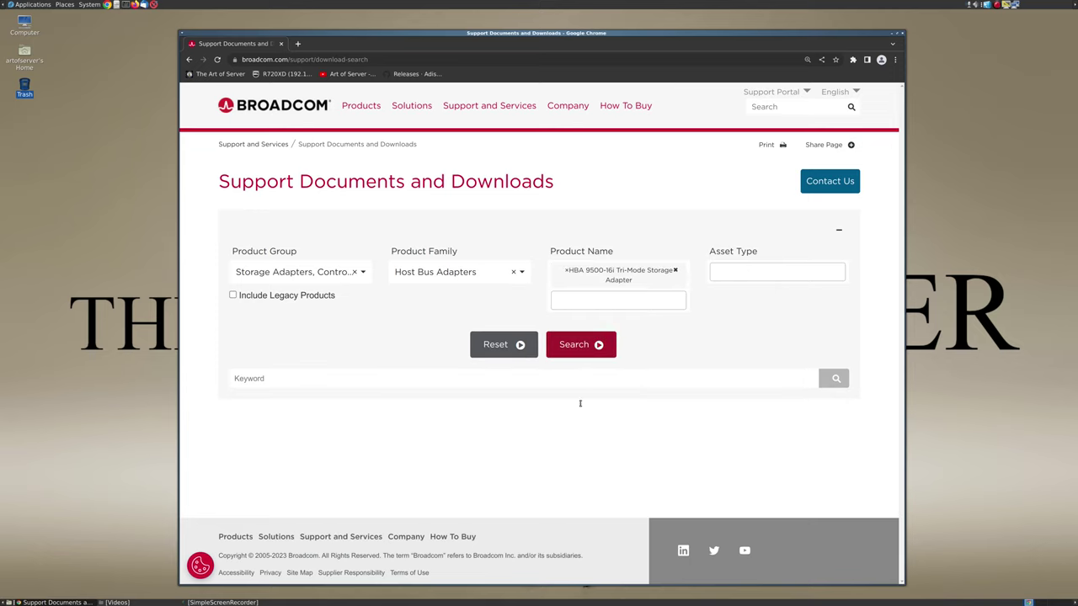
# - Limit Asset Type to Firmware and run the search
pyautogui.click(752, 272)
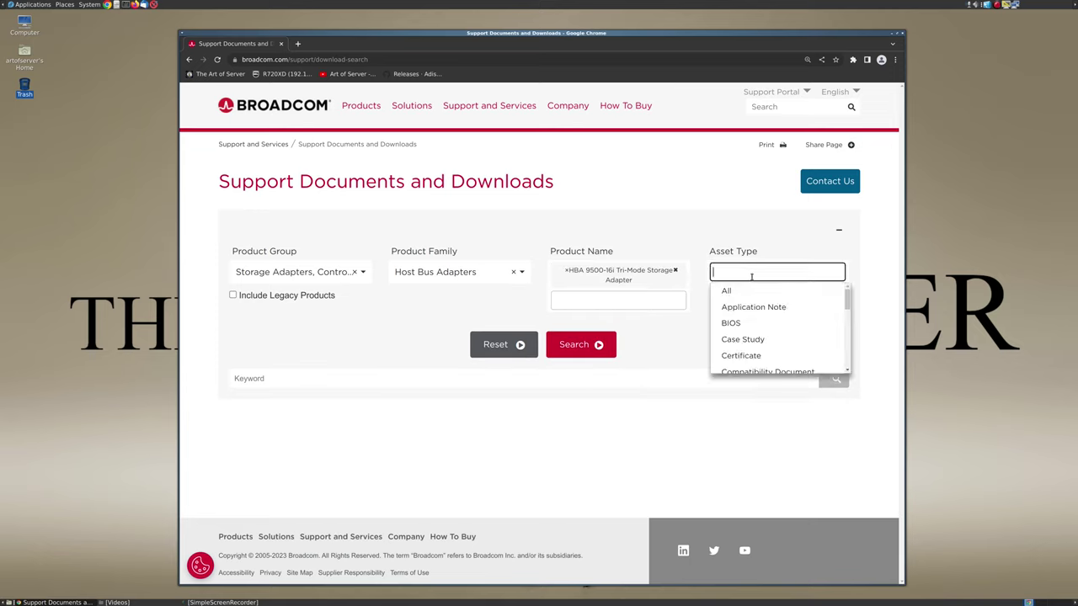
pyautogui.moveTo(846, 305); pyautogui.dragTo(846, 333)
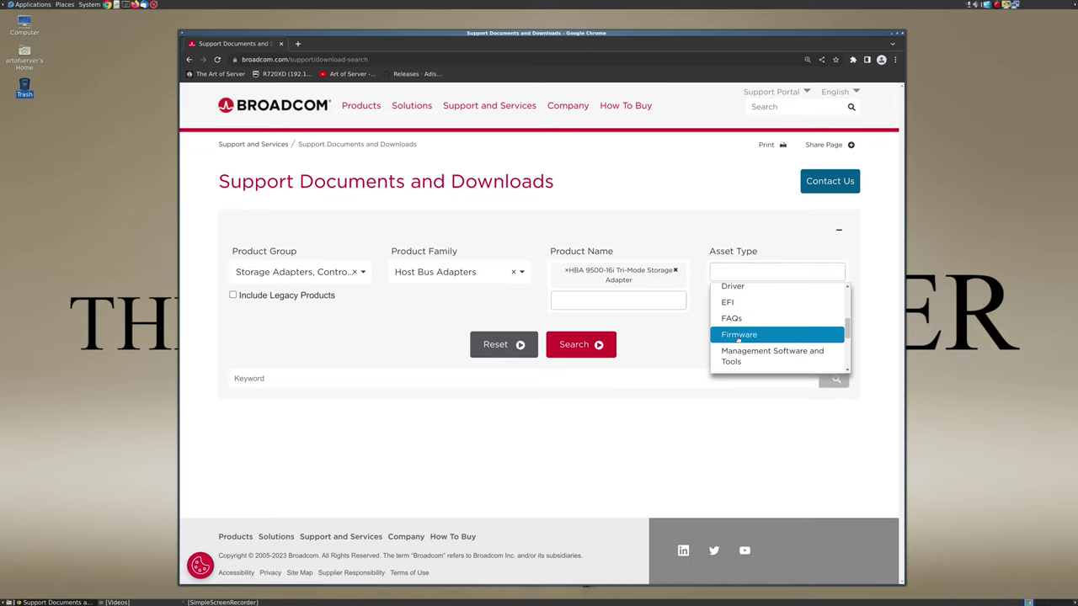
pyautogui.click(738, 339)
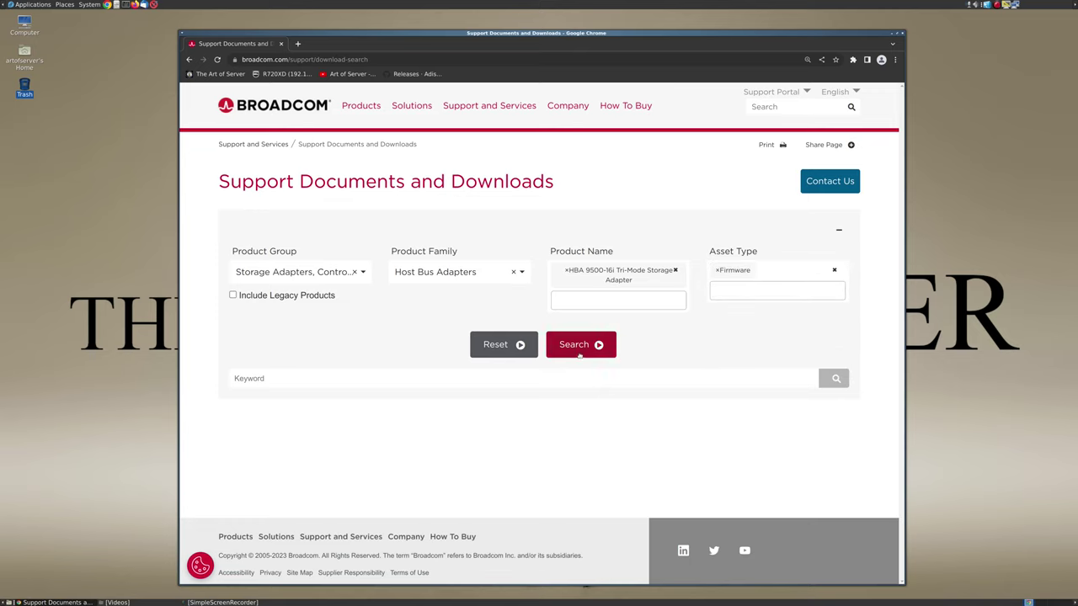
pyautogui.click(579, 345)
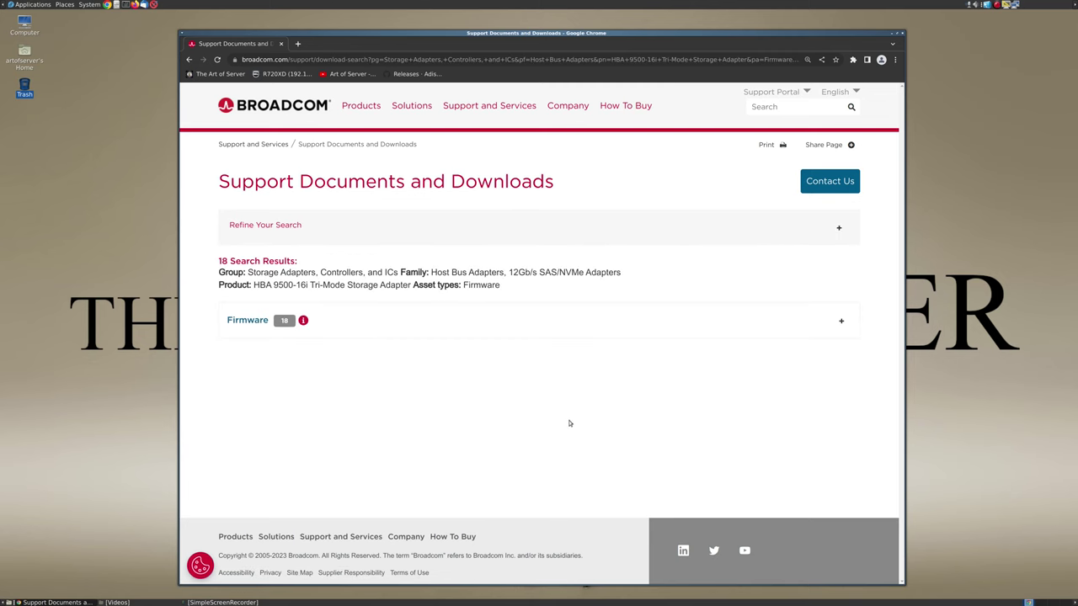
# - Expand the Firmware results and browse the packages, topped by P28 version 28.00.00.00
pyautogui.click(245, 325)
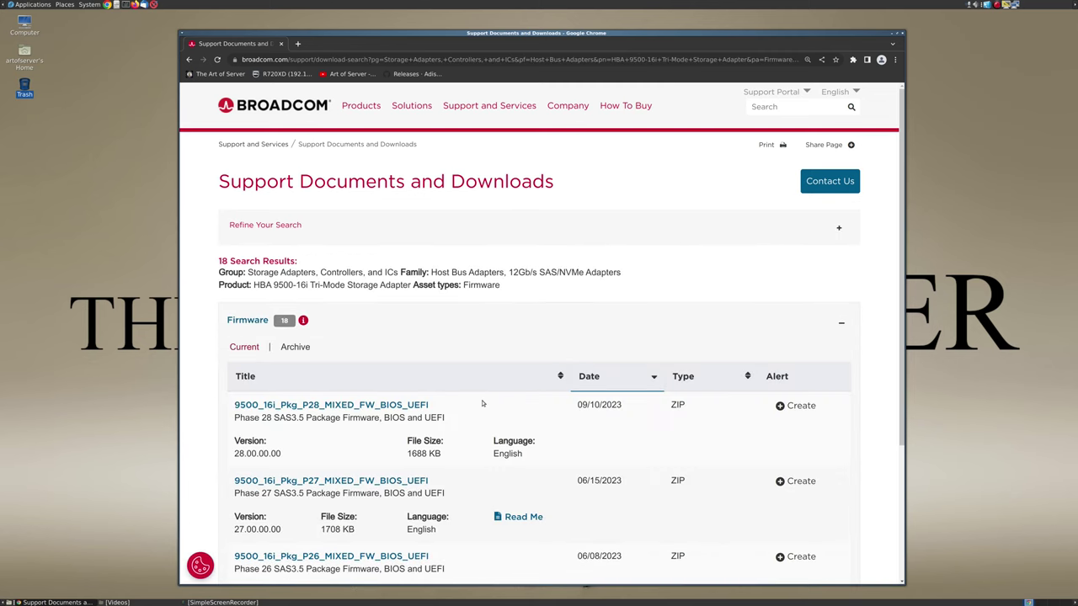
pyautogui.scroll(-2, 458, 321)
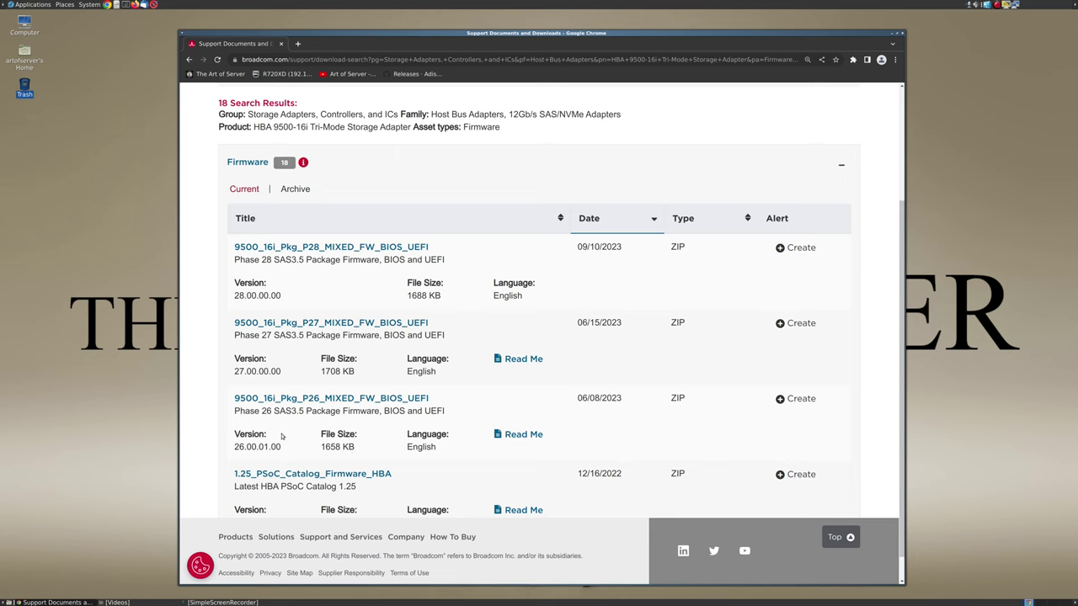
pyautogui.scroll(-1, 285, 442)
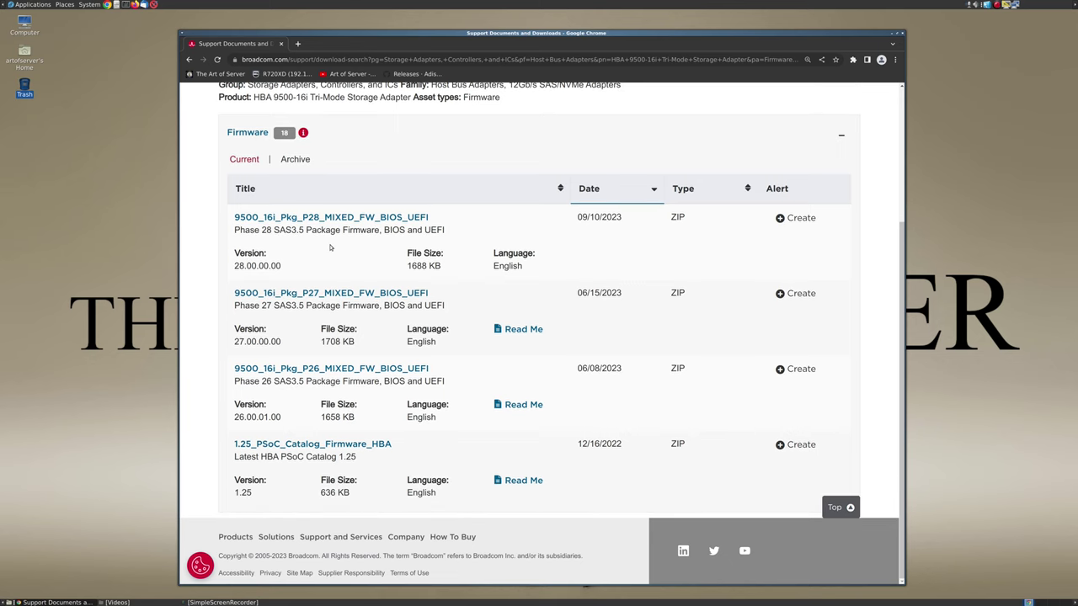
pyautogui.scroll(3, 452, 374)
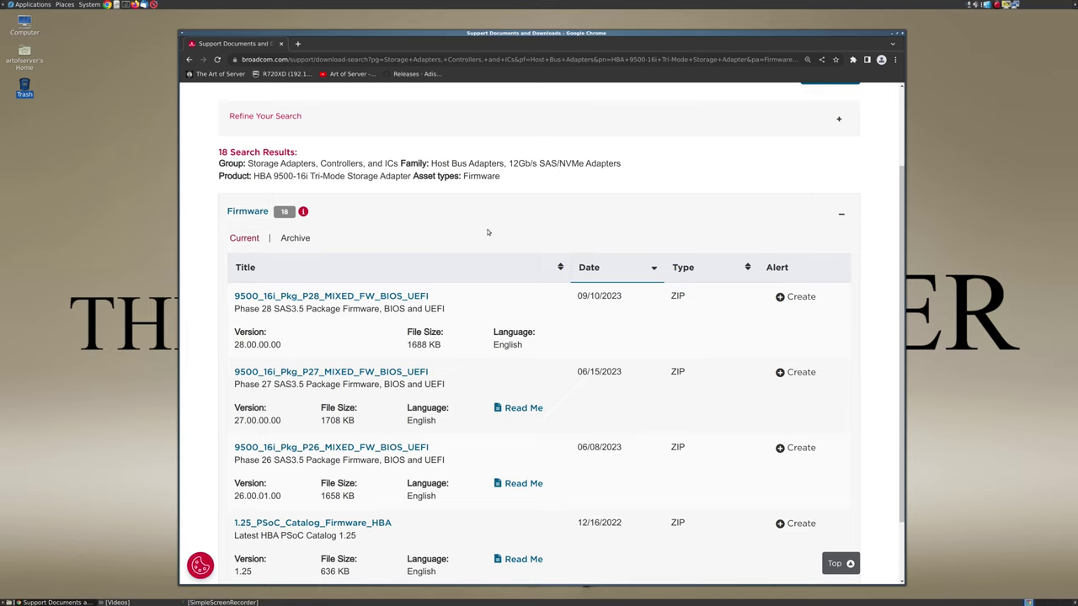
pyautogui.scroll(3, 533, 337)
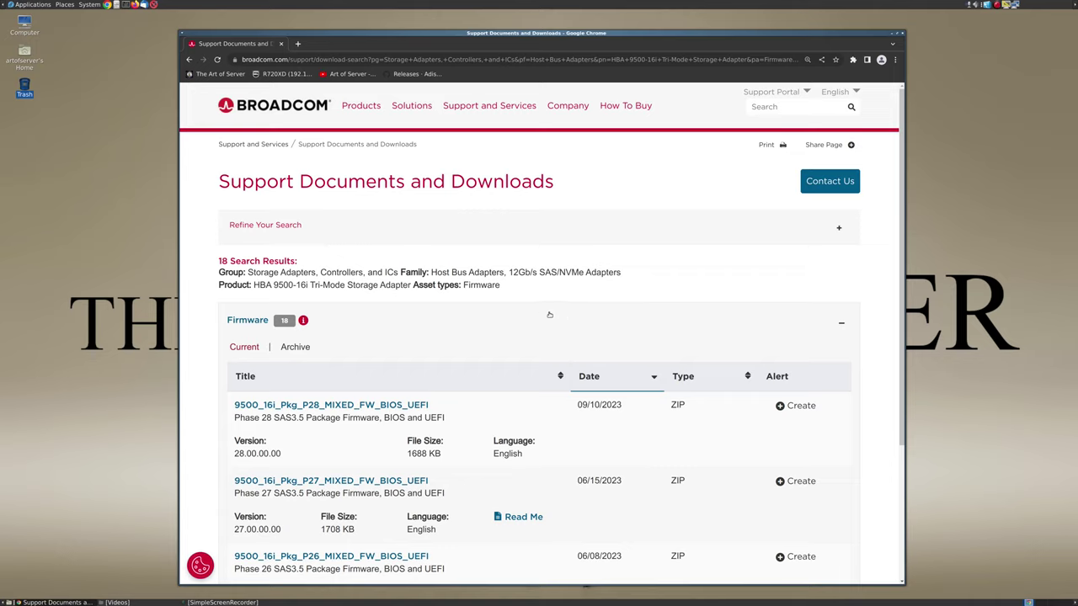
# - Reopen the search filters and switch Product Group to Legacy Products, clearing the other filters
pyautogui.click(838, 230)
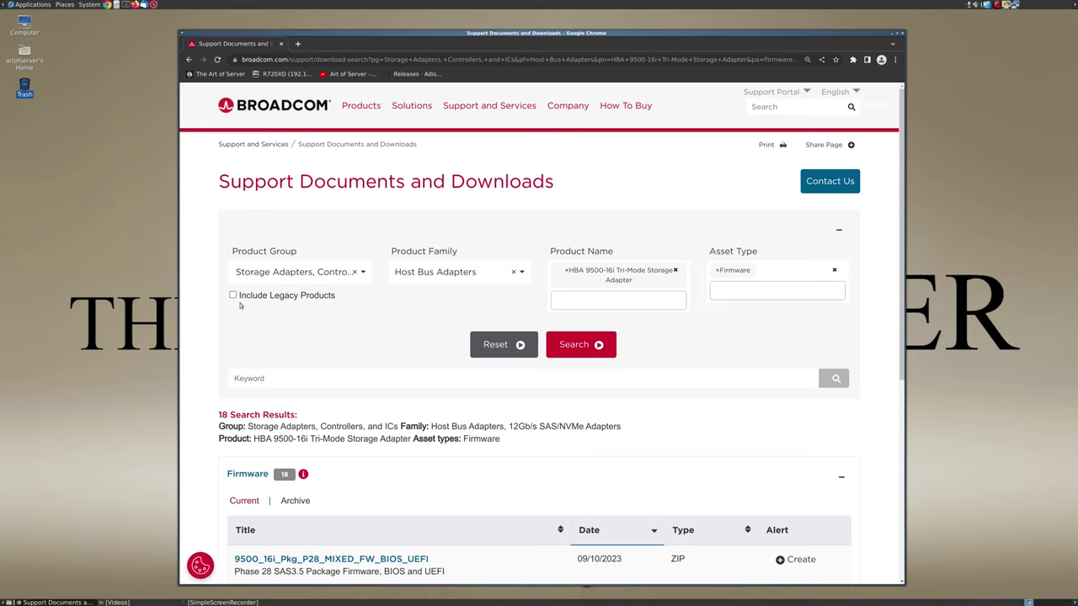
pyautogui.click(361, 273)
pyautogui.moveTo(365, 312); pyautogui.dragTo(366, 392)
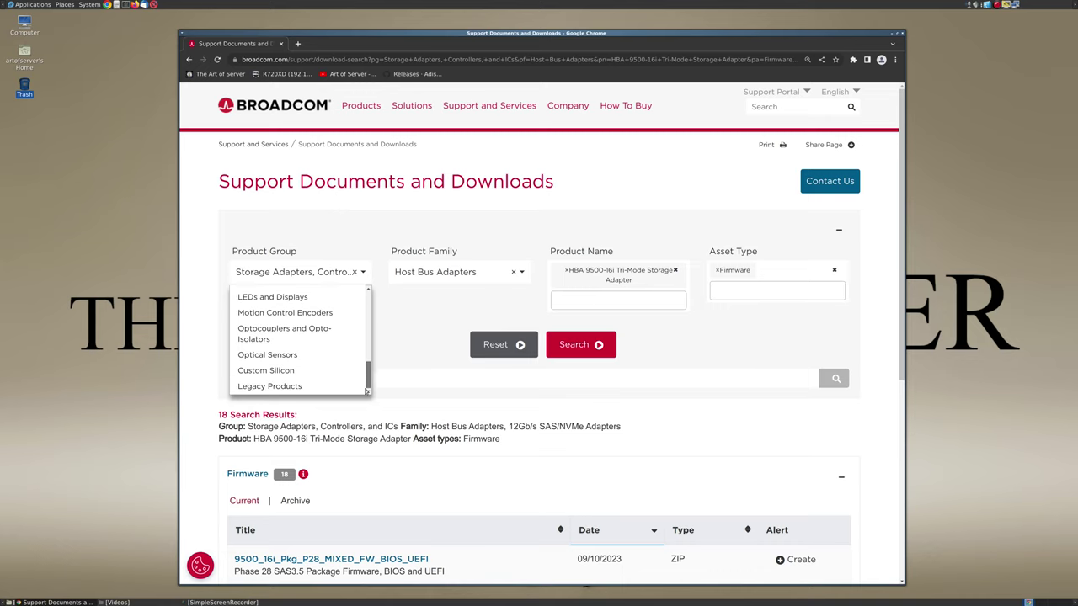
pyautogui.click(273, 387)
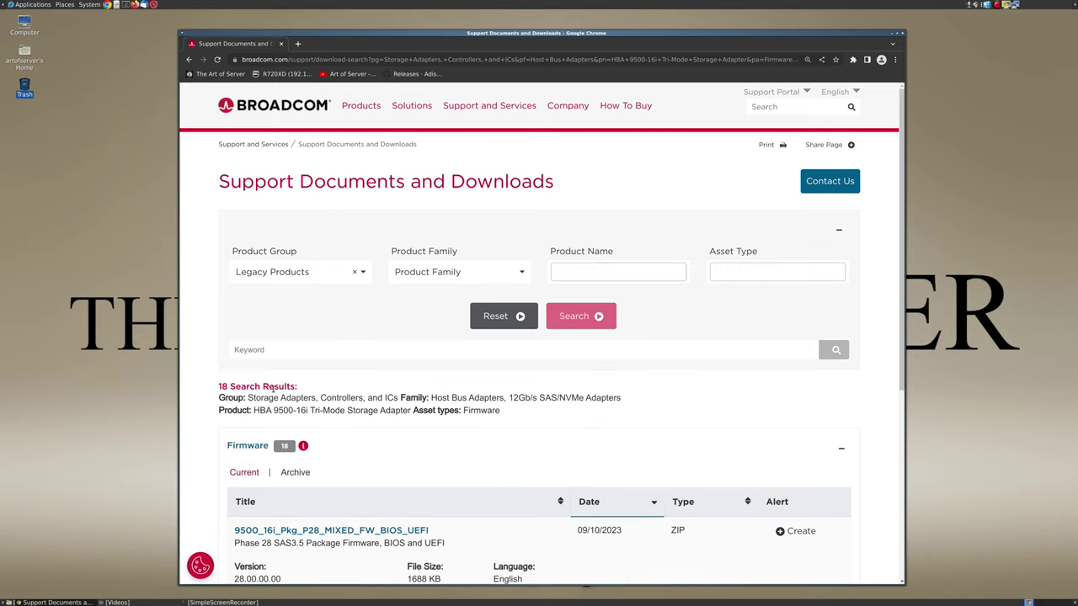
pyautogui.click(363, 272)
pyautogui.moveTo(368, 316); pyautogui.dragTo(368, 322)
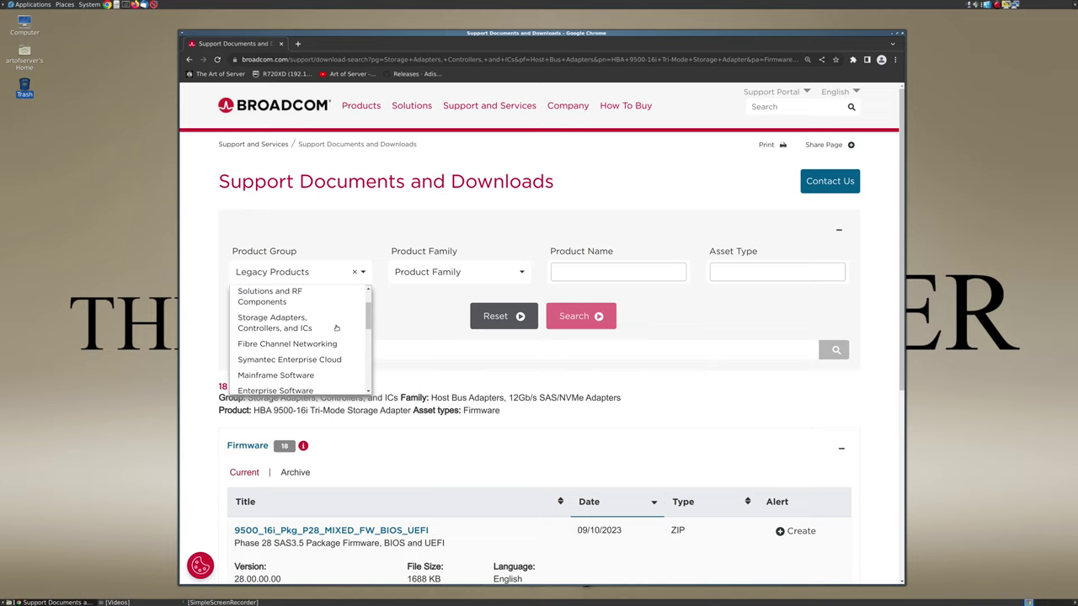
# - Restore Product Group to Storage Adapters, Controllers, and ICs, include legacy products, and pick Host Bus Adapters
pyautogui.click(290, 329)
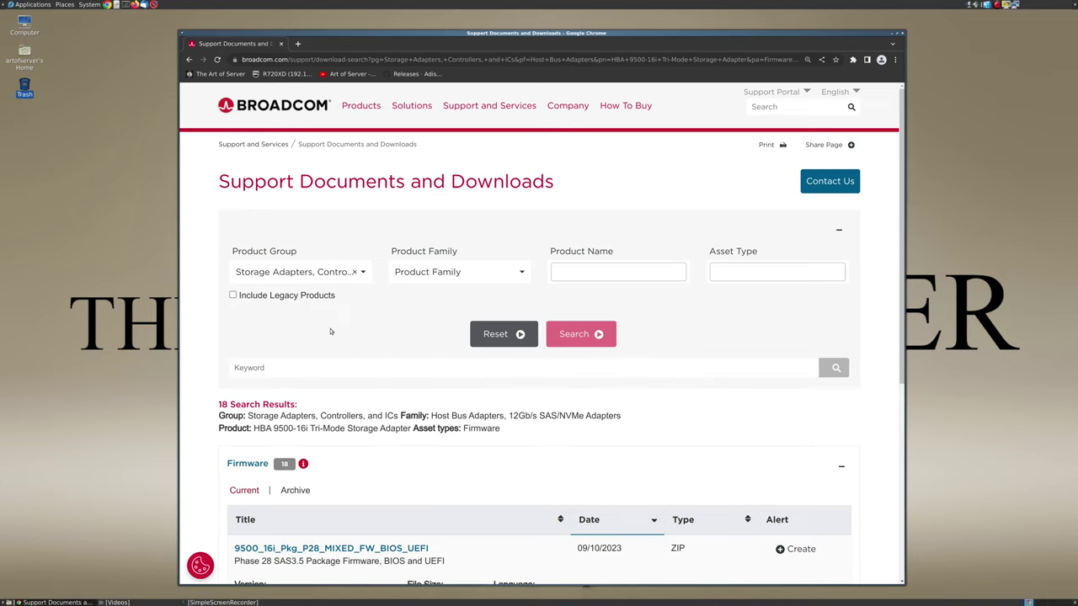
pyautogui.click(362, 272)
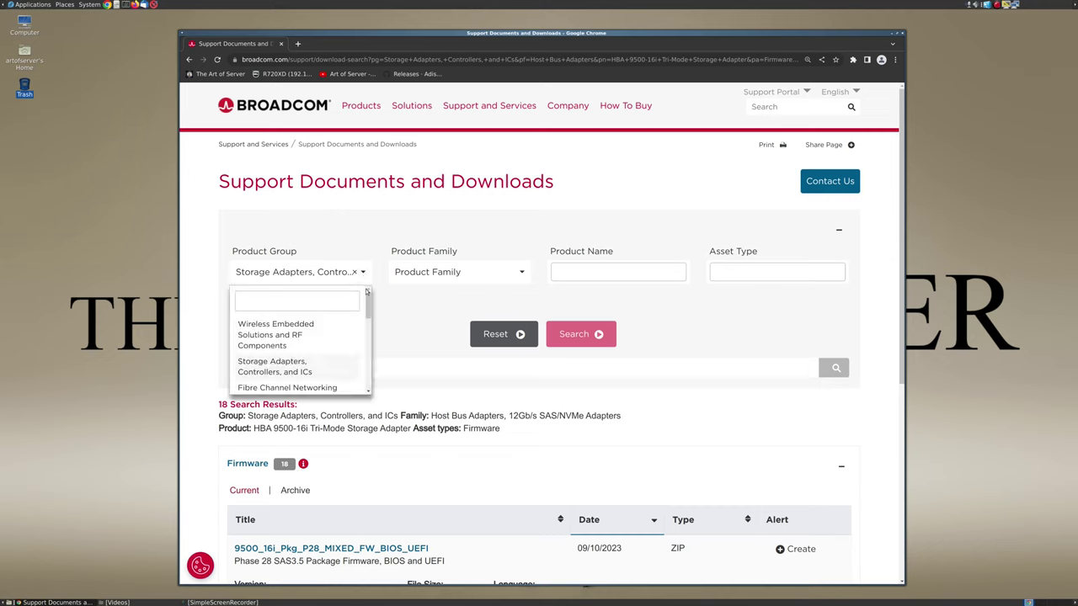
pyautogui.click(390, 312)
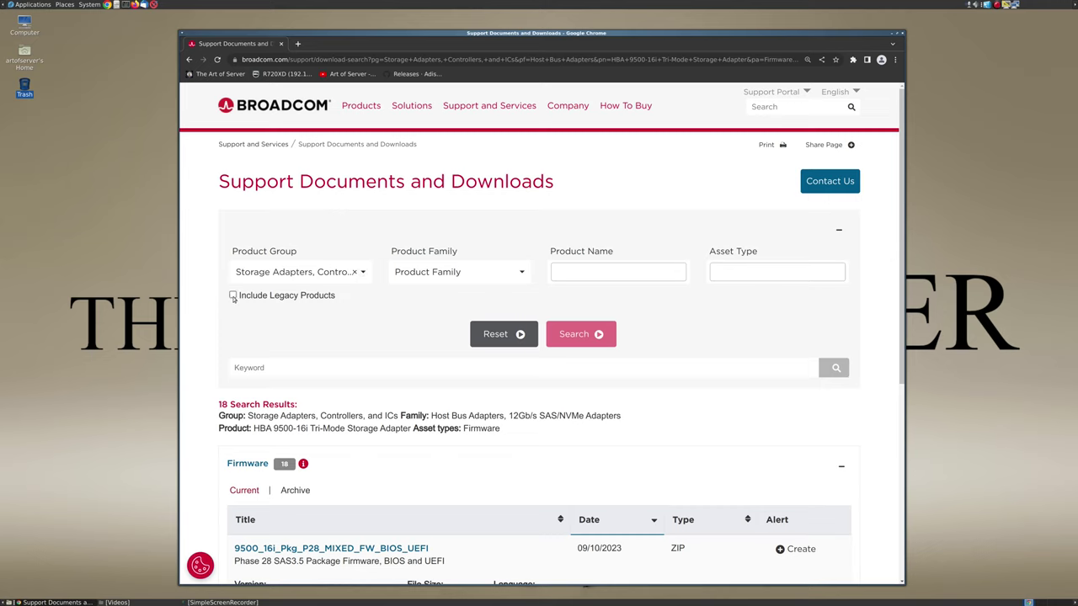
pyautogui.click(233, 296)
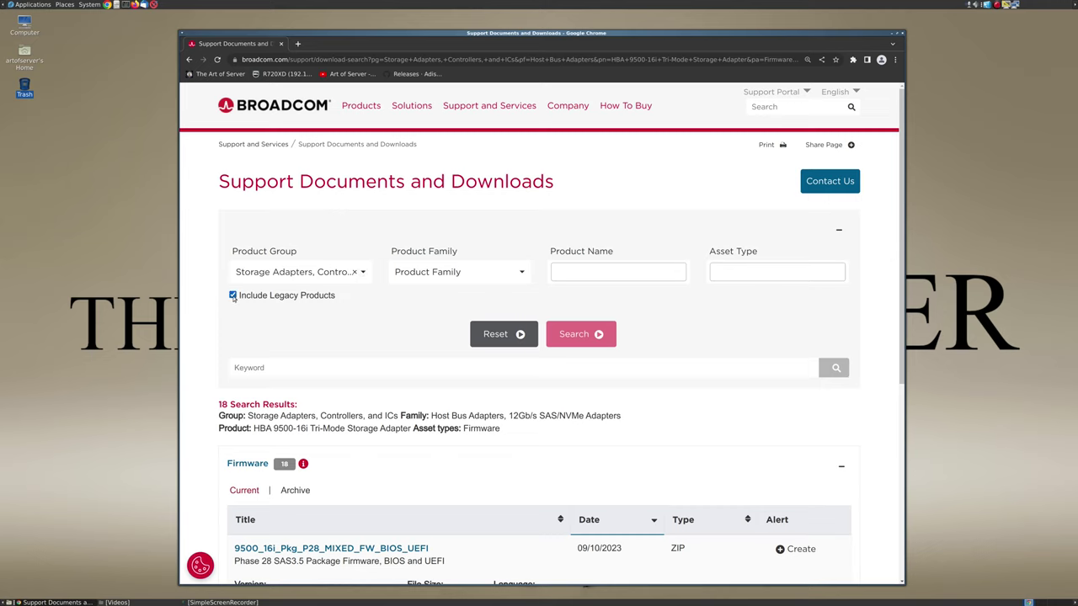
pyautogui.click(518, 275)
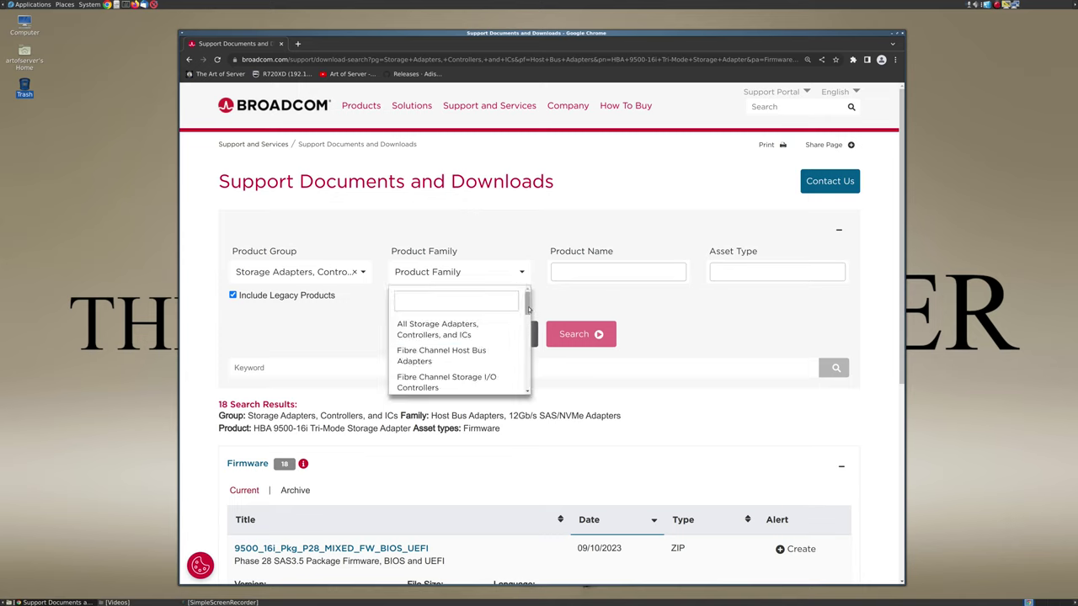
pyautogui.moveTo(528, 308); pyautogui.dragTo(528, 330)
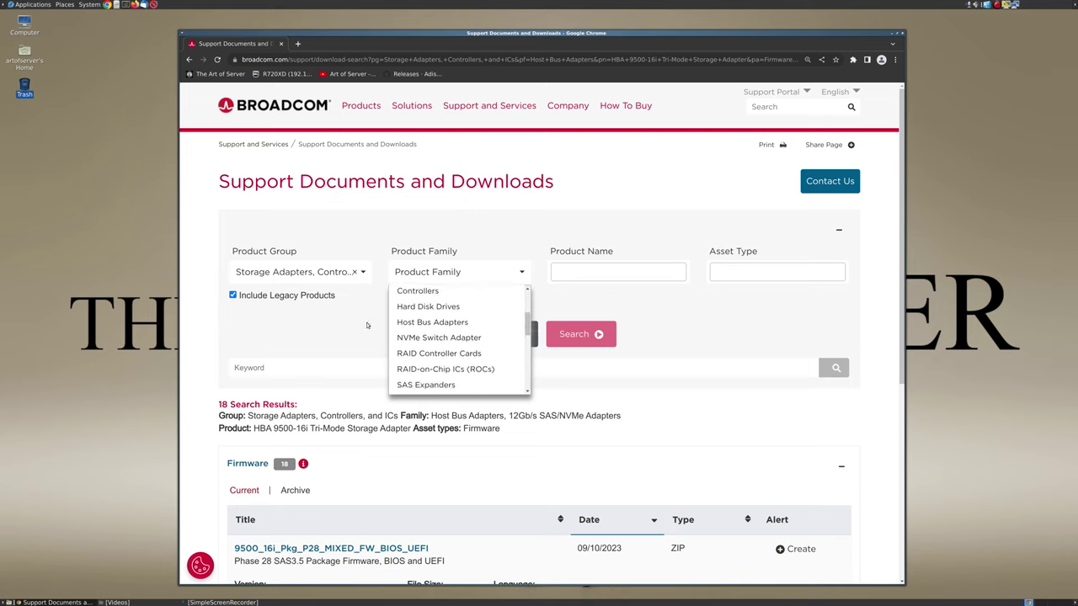
pyautogui.click(432, 322)
# - Change Product Family to Legacy Host Bus Adapters
pyautogui.click(658, 265)
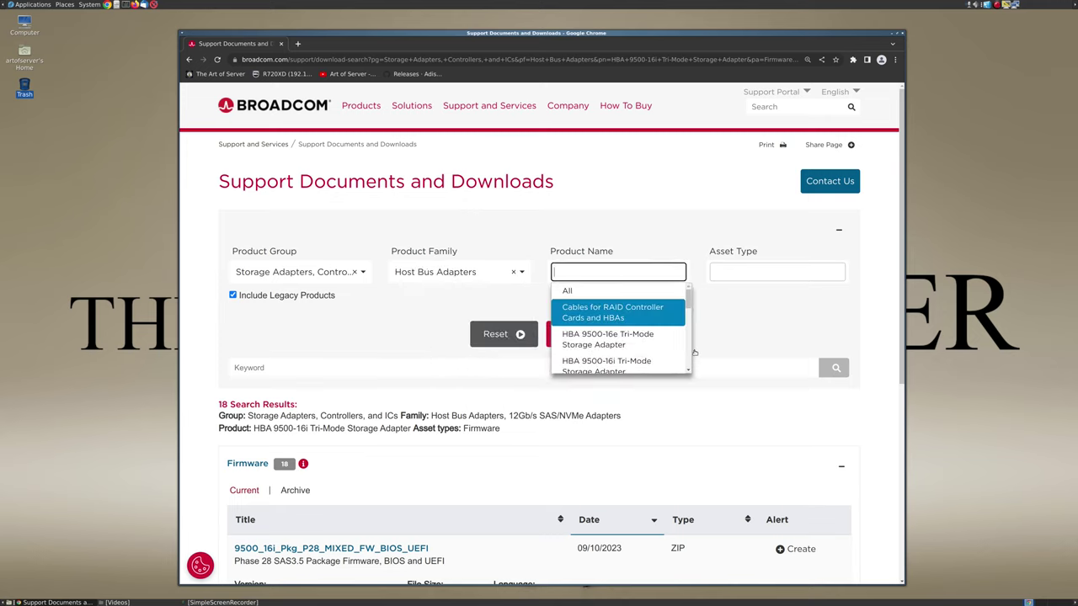
pyautogui.moveTo(689, 300); pyautogui.dragTo(688, 367)
pyautogui.click(714, 352)
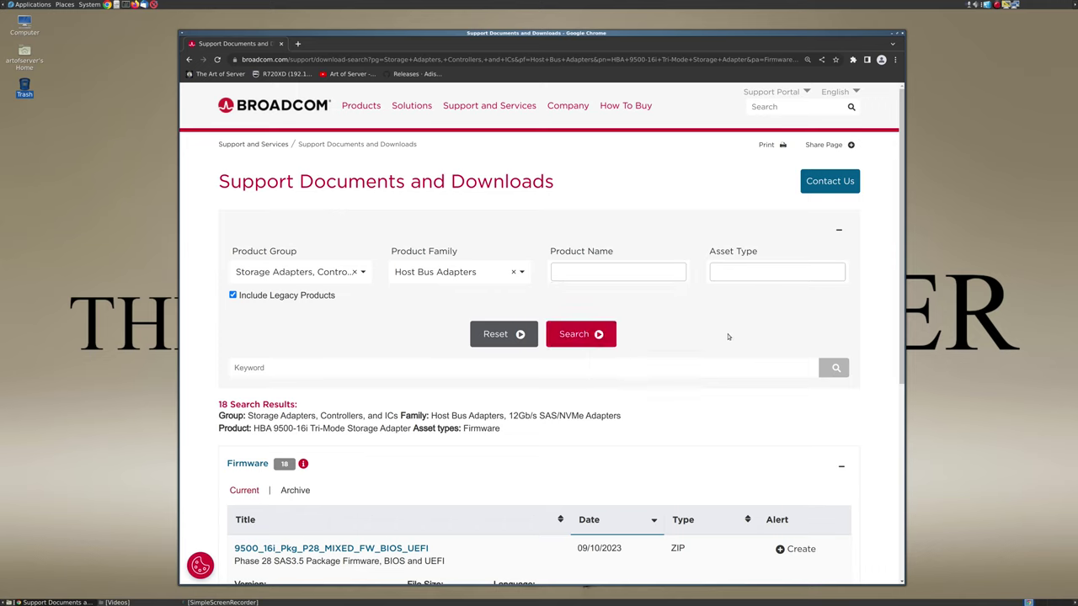
pyautogui.click(522, 273)
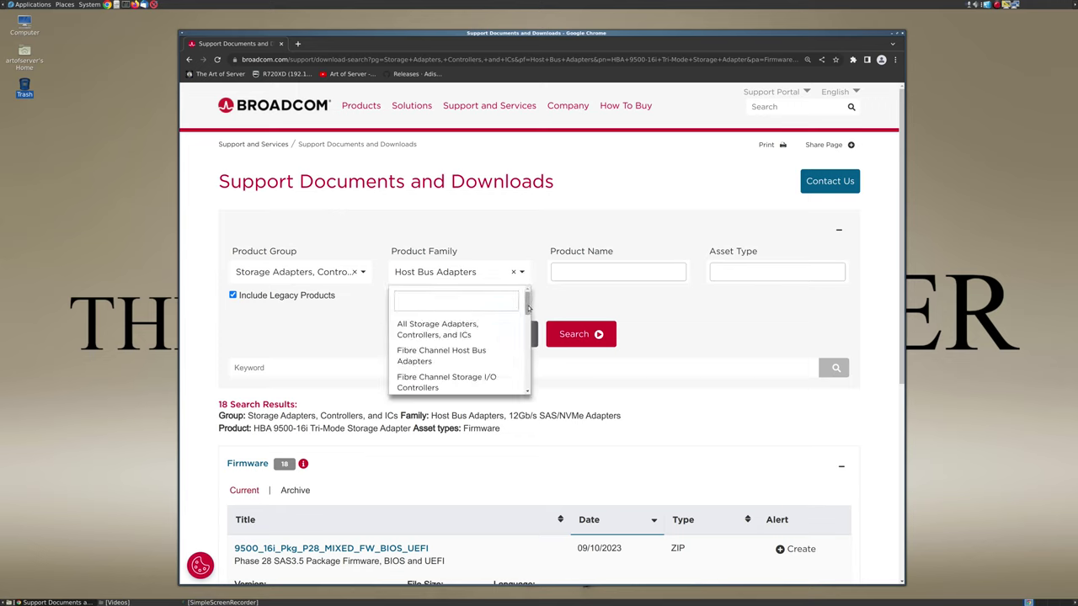
pyautogui.moveTo(528, 308); pyautogui.dragTo(527, 380)
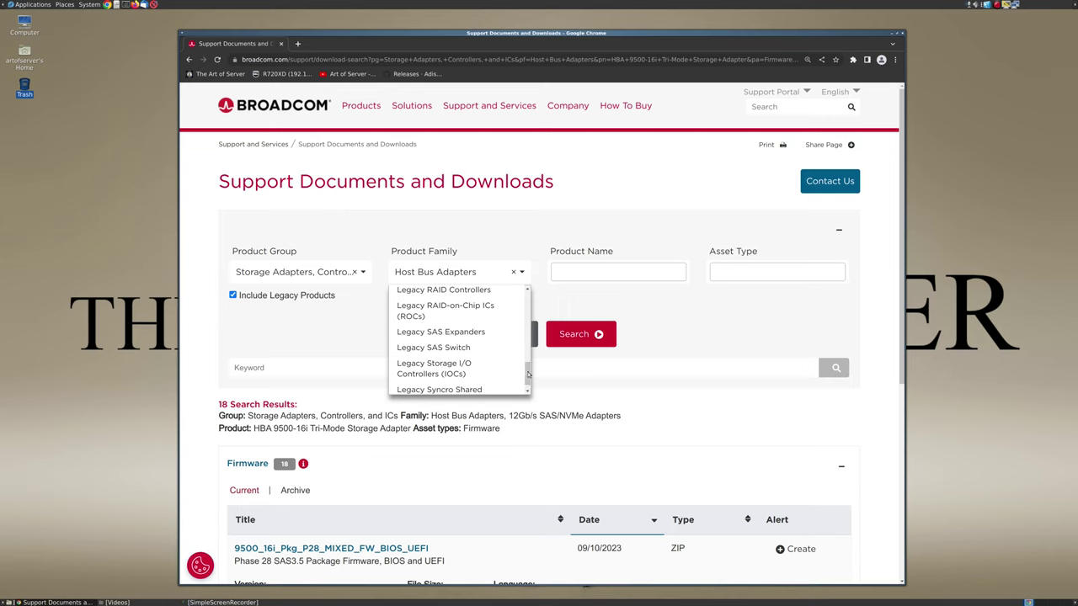
pyautogui.moveTo(528, 376); pyautogui.dragTo(528, 357)
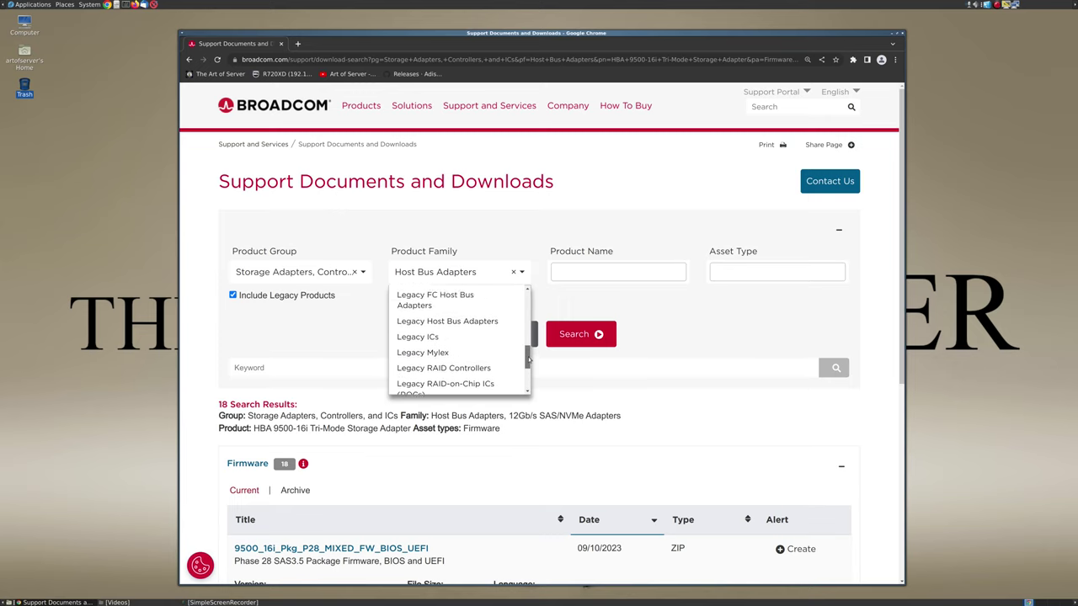
pyautogui.click(457, 325)
# - Set Product Name to SAS 9211-8i Host Bus Adapter, removing the mistaken SAS 9200-8e selection
pyautogui.click(655, 276)
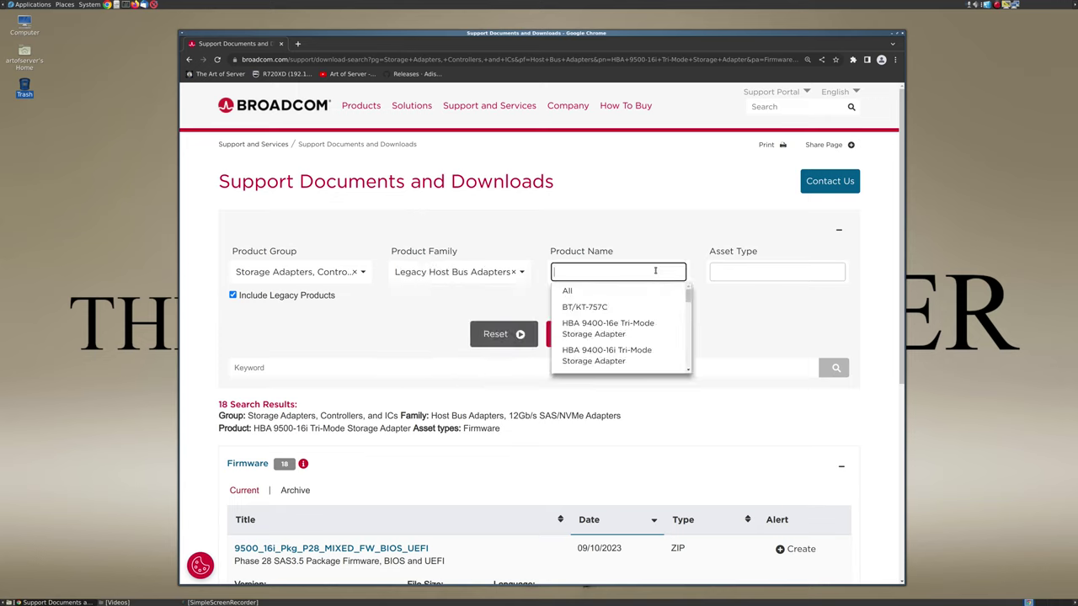
pyautogui.moveTo(689, 297); pyautogui.dragTo(685, 335)
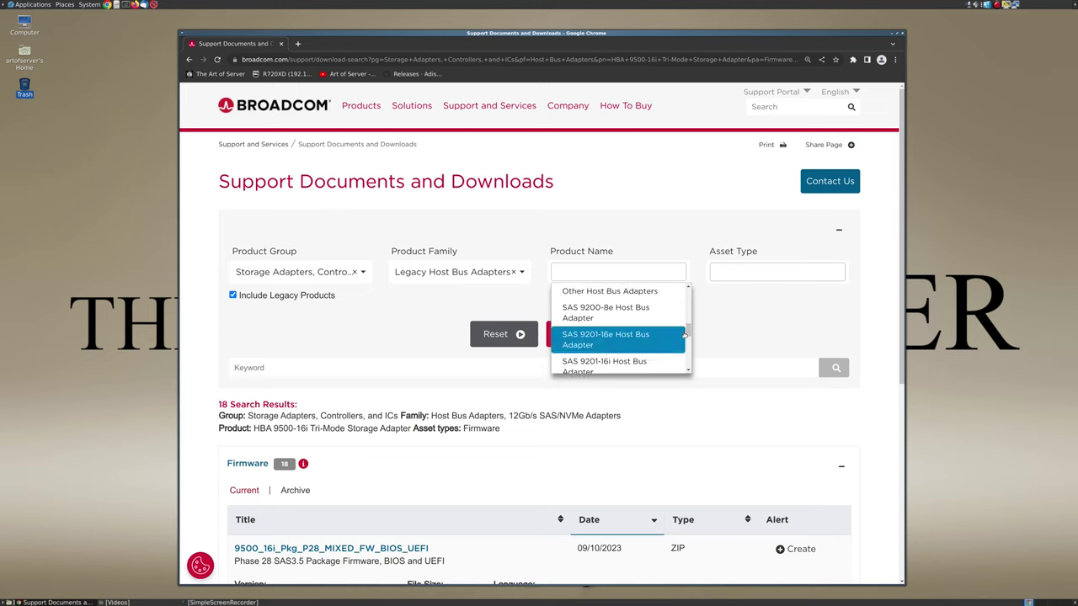
pyautogui.click(634, 317)
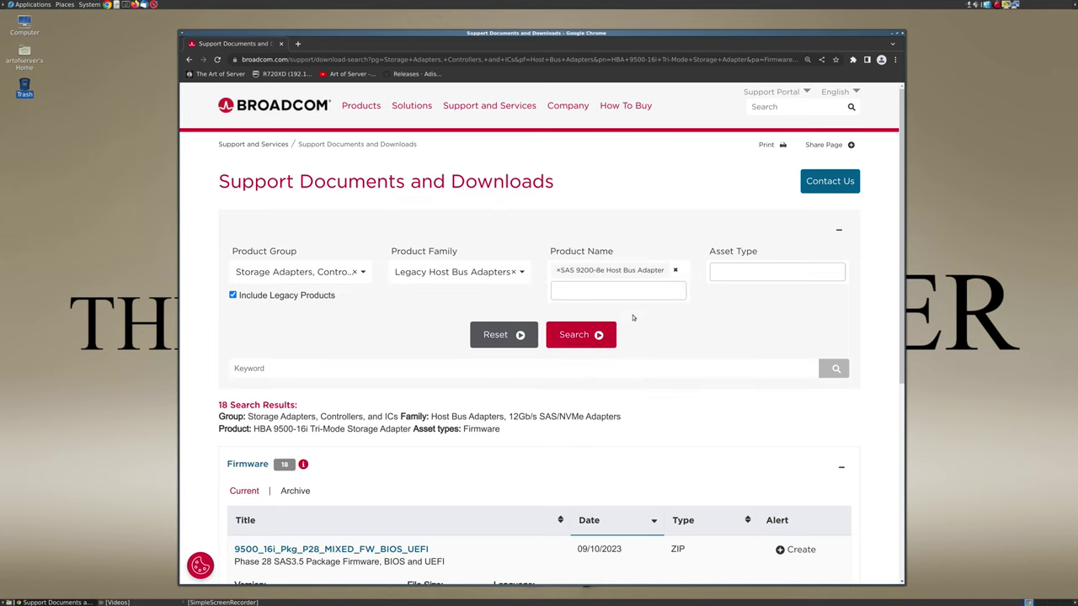
pyautogui.click(675, 270)
pyautogui.click(682, 271)
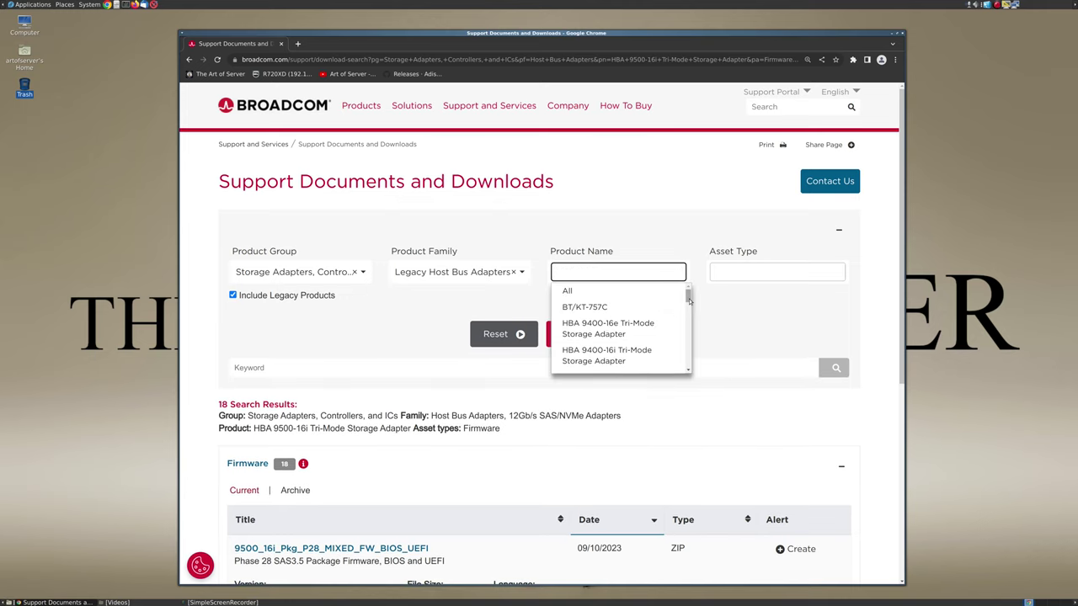
pyautogui.moveTo(689, 296); pyautogui.dragTo(684, 346)
pyautogui.scroll(-1, 662, 342)
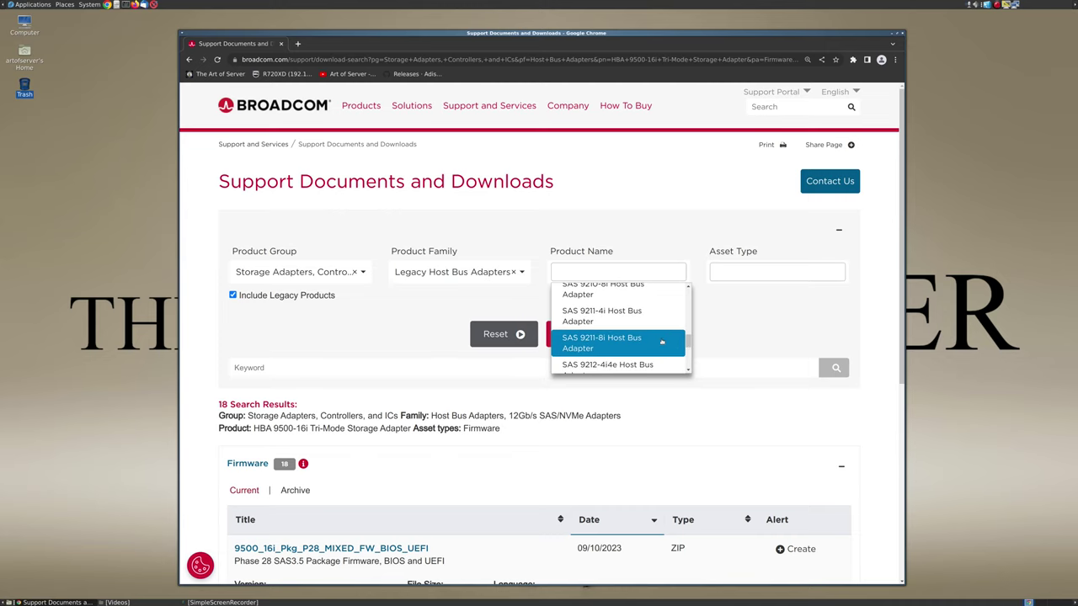
pyautogui.click(599, 347)
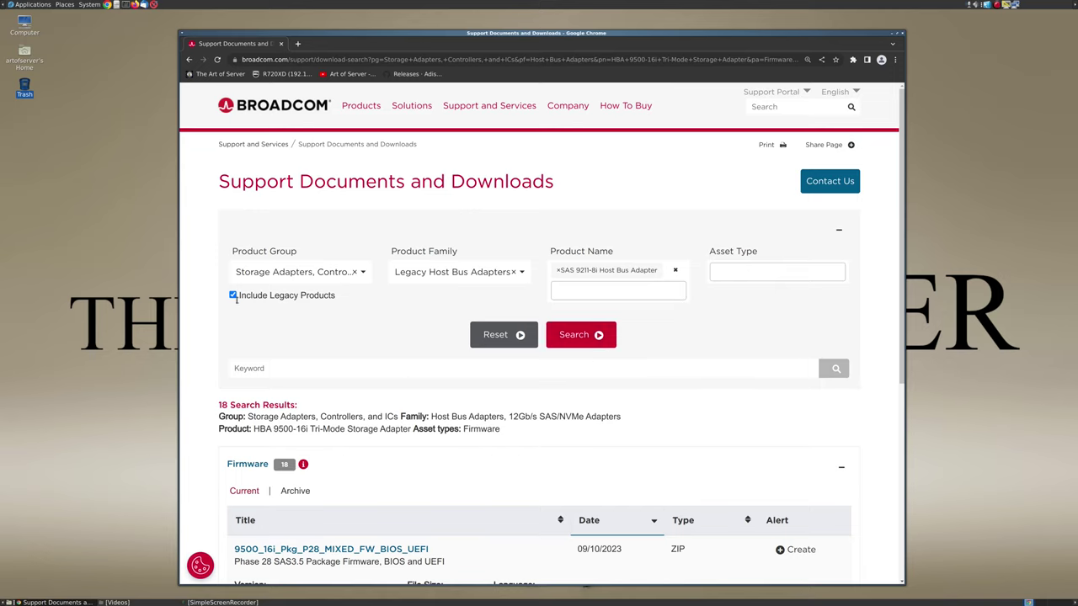
# - Review the Product Family choices and leave them unchanged
pyautogui.click(505, 273)
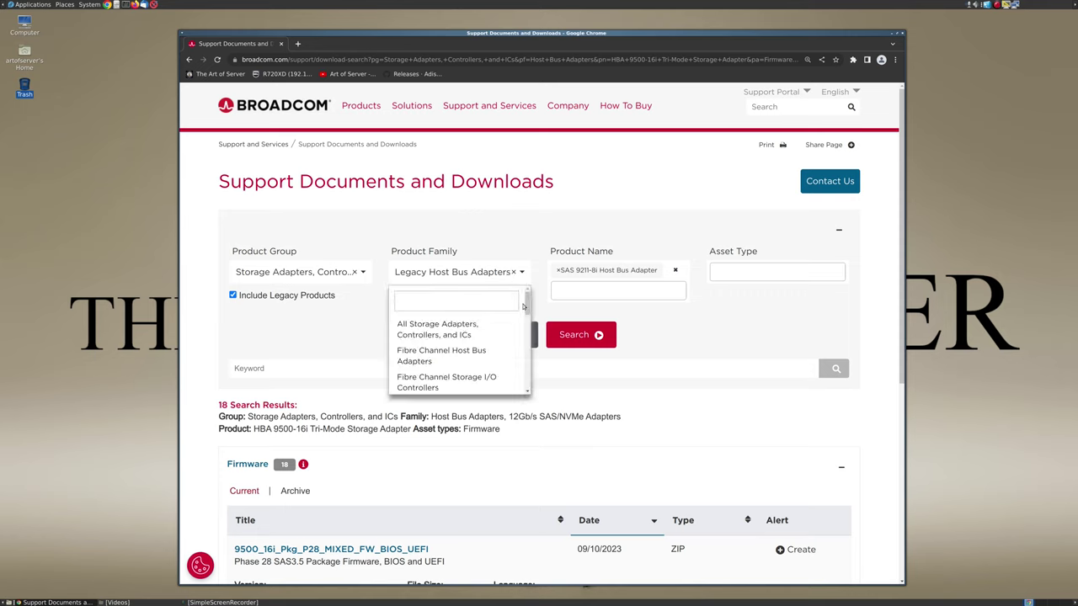
pyautogui.moveTo(527, 308); pyautogui.dragTo(519, 358)
pyautogui.scroll(-1, 454, 346)
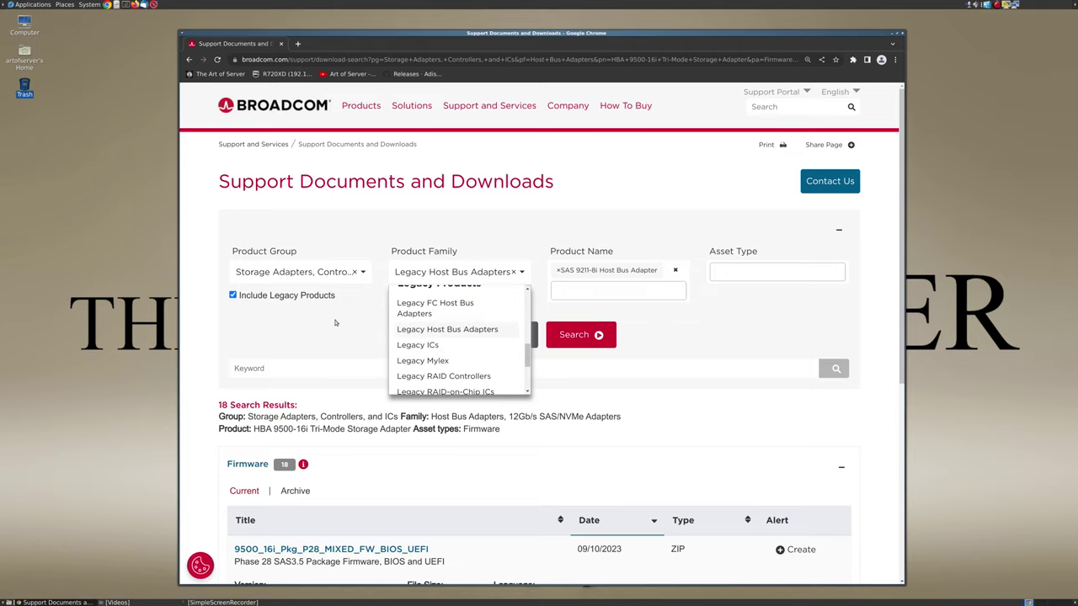
pyautogui.click(327, 148)
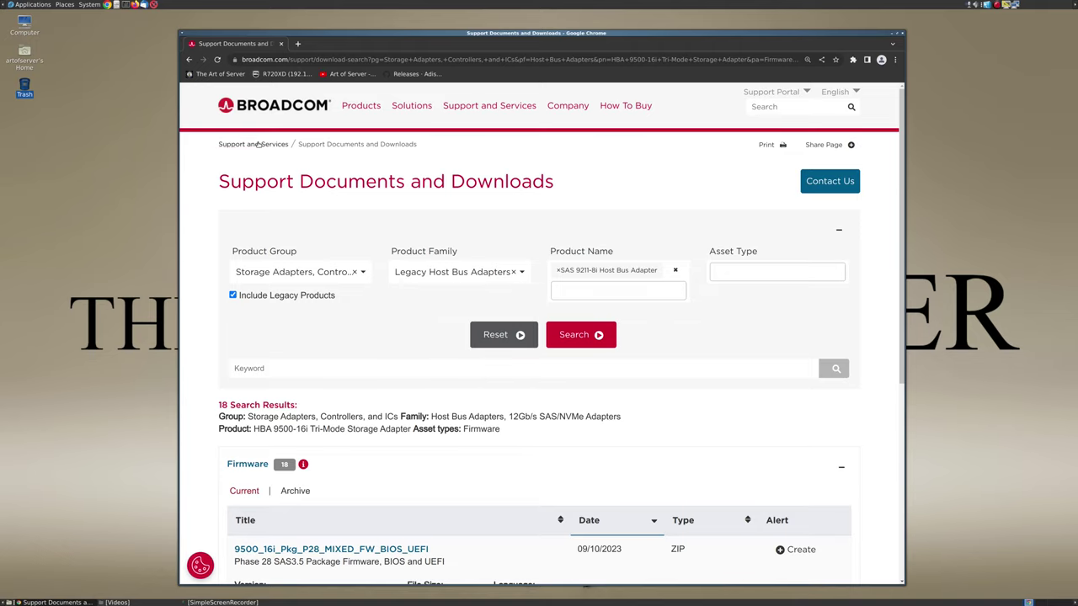
# - Return to Broadcom's Documents + Downloads search and set Product Group to Legacy Products
pyautogui.click(268, 111)
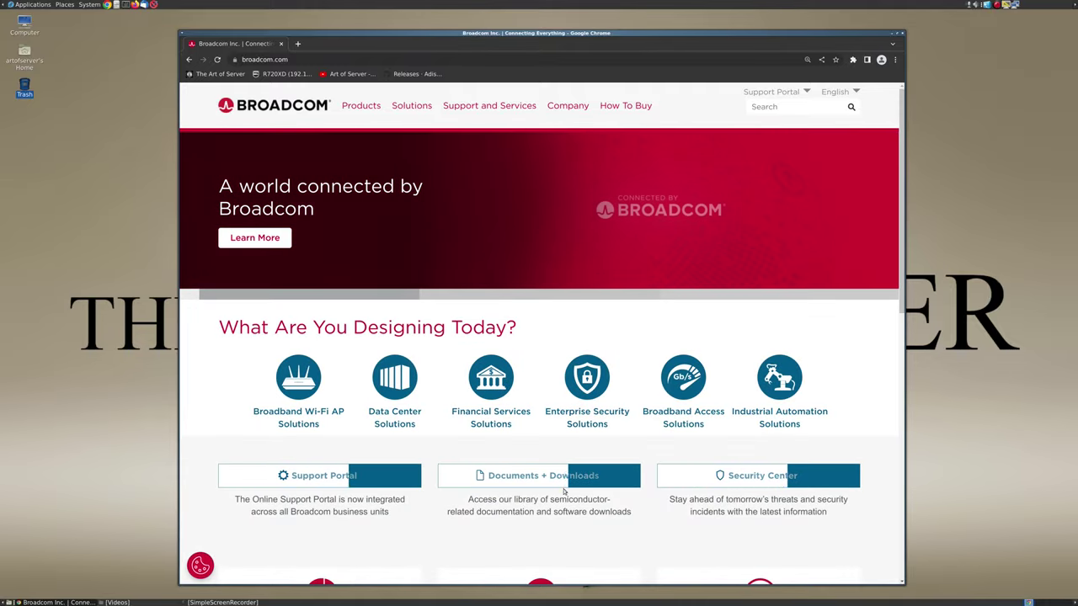
pyautogui.click(555, 478)
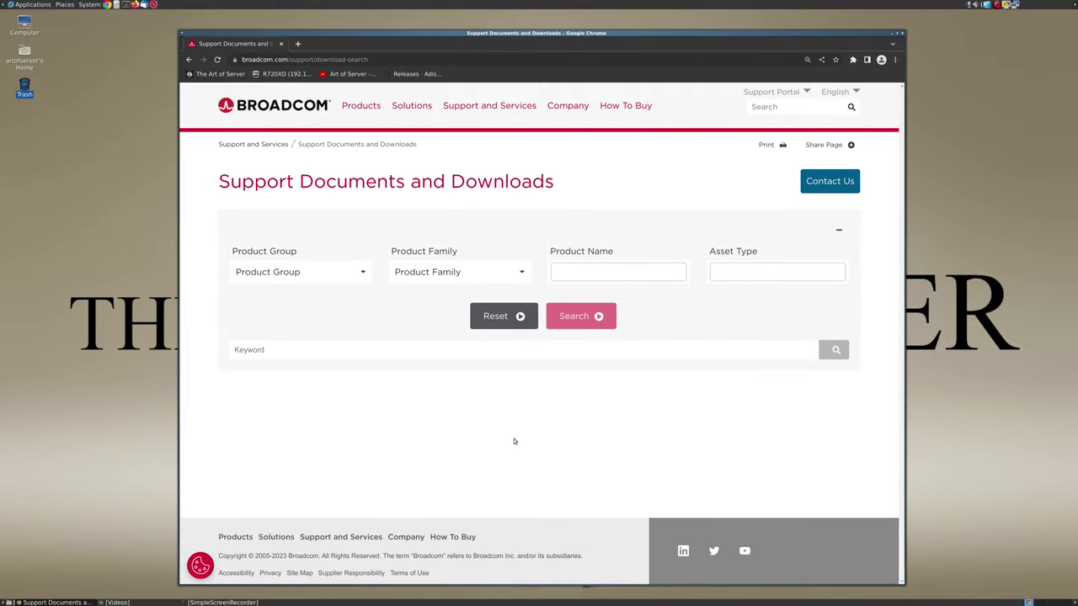
pyautogui.click(350, 275)
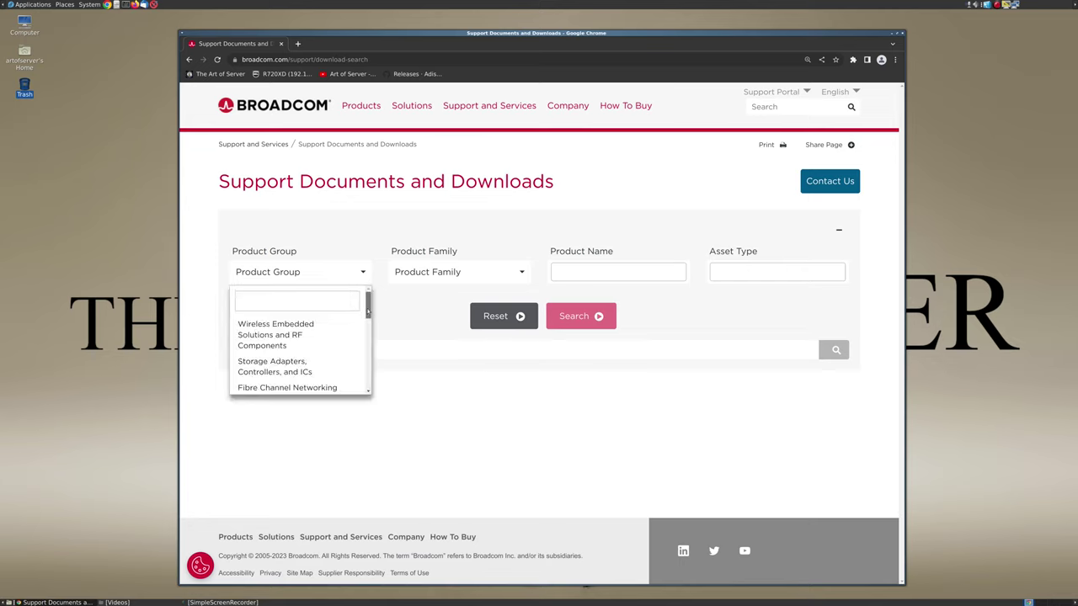
pyautogui.moveTo(368, 306); pyautogui.dragTo(368, 393)
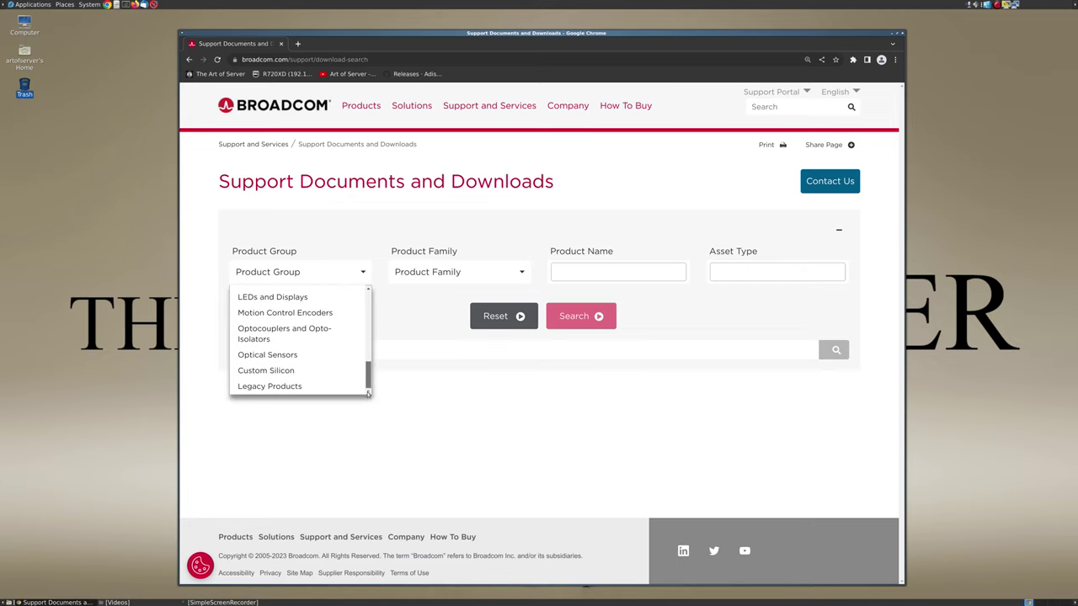
pyautogui.click(292, 387)
# - Set Product Family to Legacy Host Bus Adapters and Product Name to SAS 9211-8i Host Bus Adapter
pyautogui.click(522, 275)
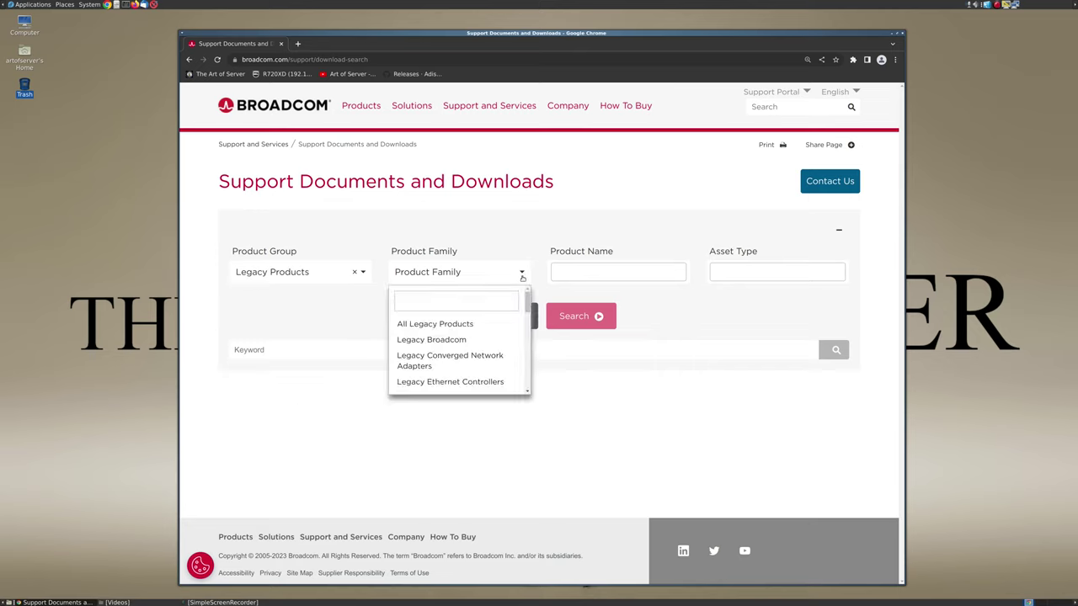
pyautogui.moveTo(527, 305); pyautogui.dragTo(523, 342)
pyautogui.click(448, 308)
pyautogui.click(652, 272)
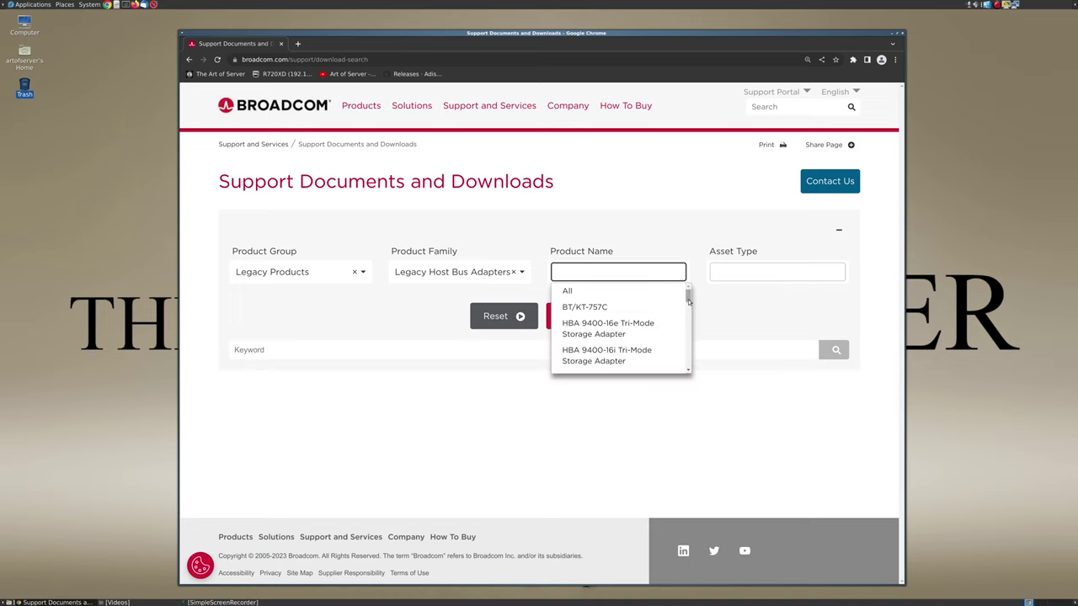
pyautogui.moveTo(688, 294); pyautogui.dragTo(685, 348)
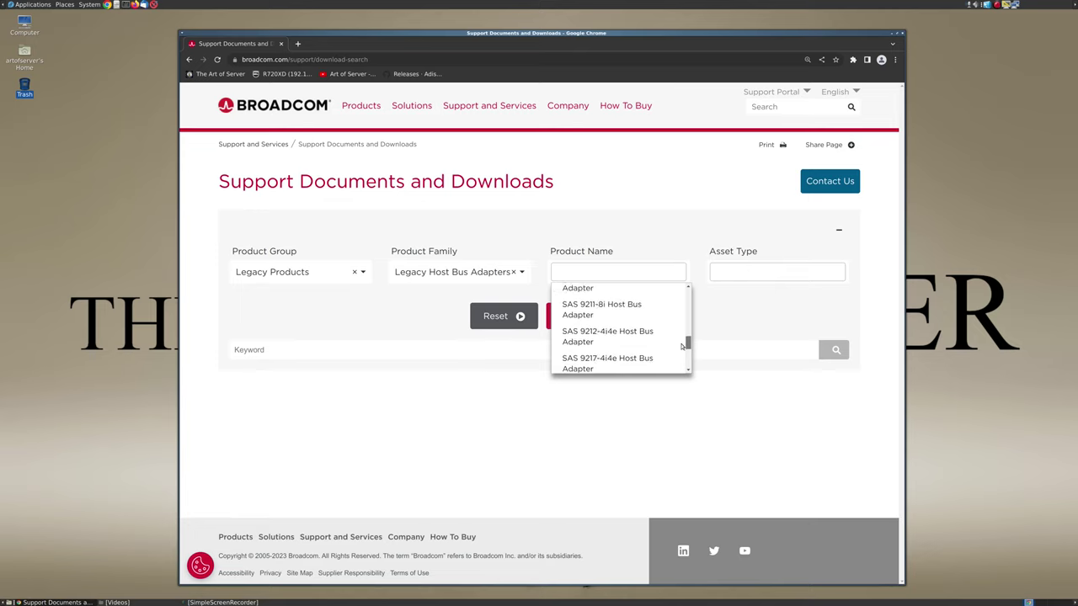
pyautogui.click(605, 313)
# - Set Asset Type to Firmware
pyautogui.click(779, 272)
pyautogui.moveTo(848, 301); pyautogui.dragTo(848, 319)
pyautogui.scroll(-1, 774, 337)
pyautogui.click(774, 327)
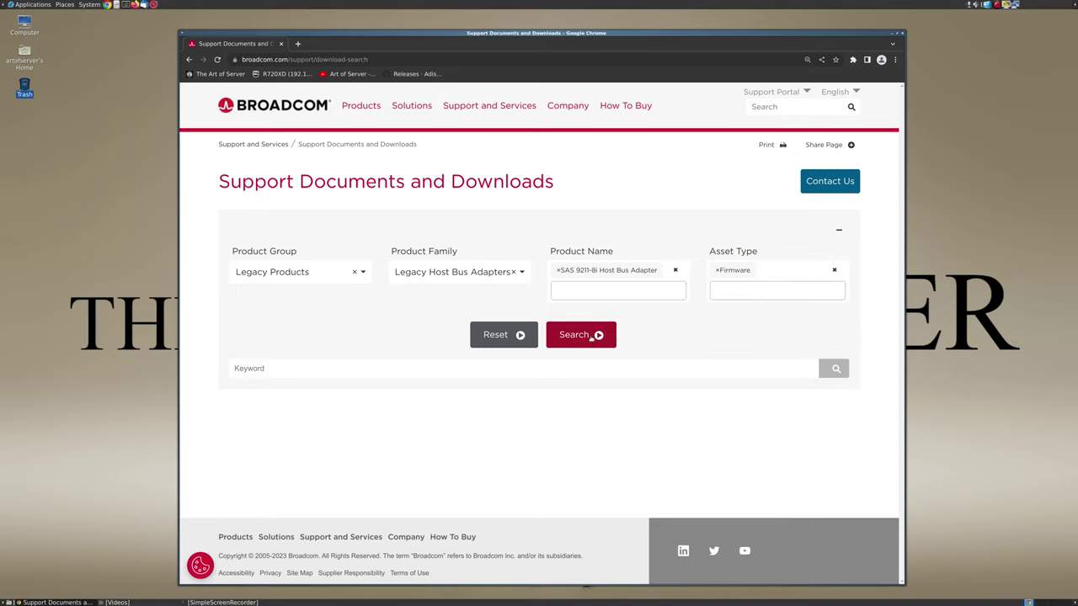
# - Run the 9211-8i firmware search and expand the Firmware results to list the files
pyautogui.click(580, 334)
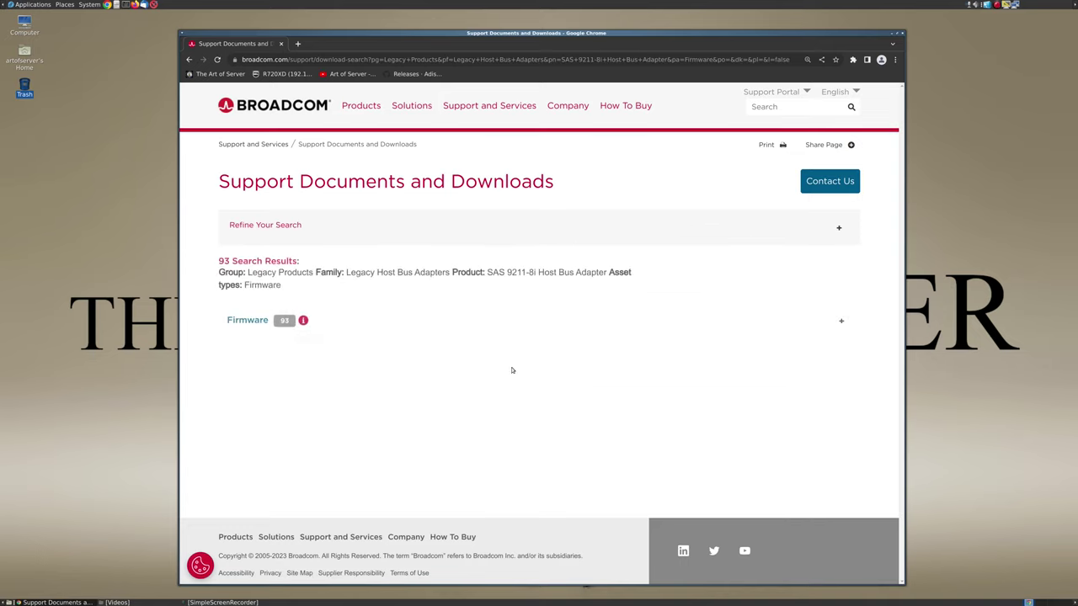
pyautogui.click(412, 330)
pyautogui.scroll(-2, 413, 342)
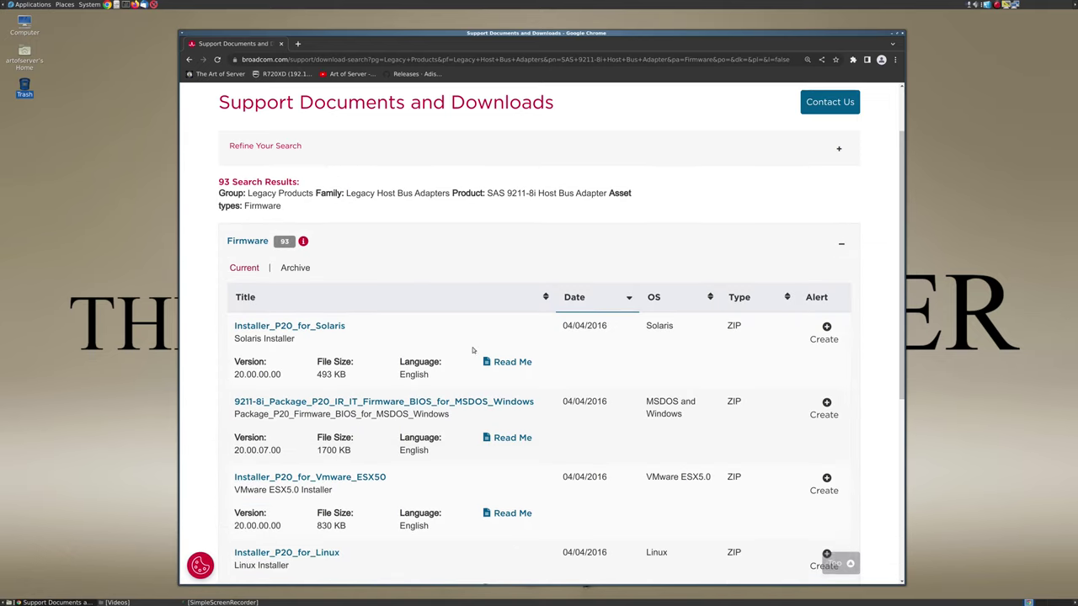
pyautogui.moveTo(902, 202); pyautogui.dragTo(830, 339)
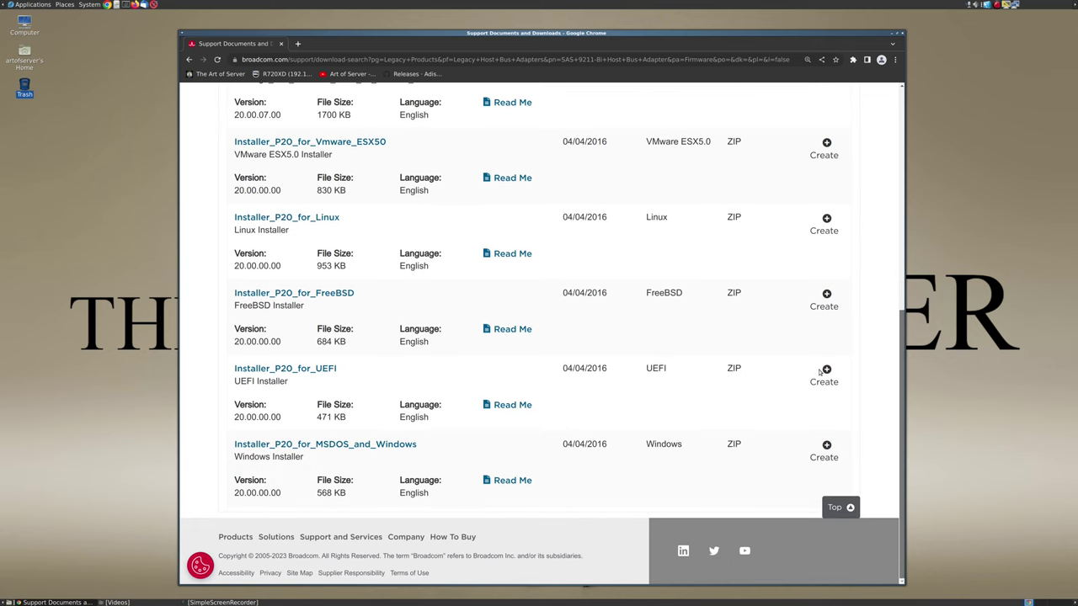
pyautogui.scroll(4, 815, 363)
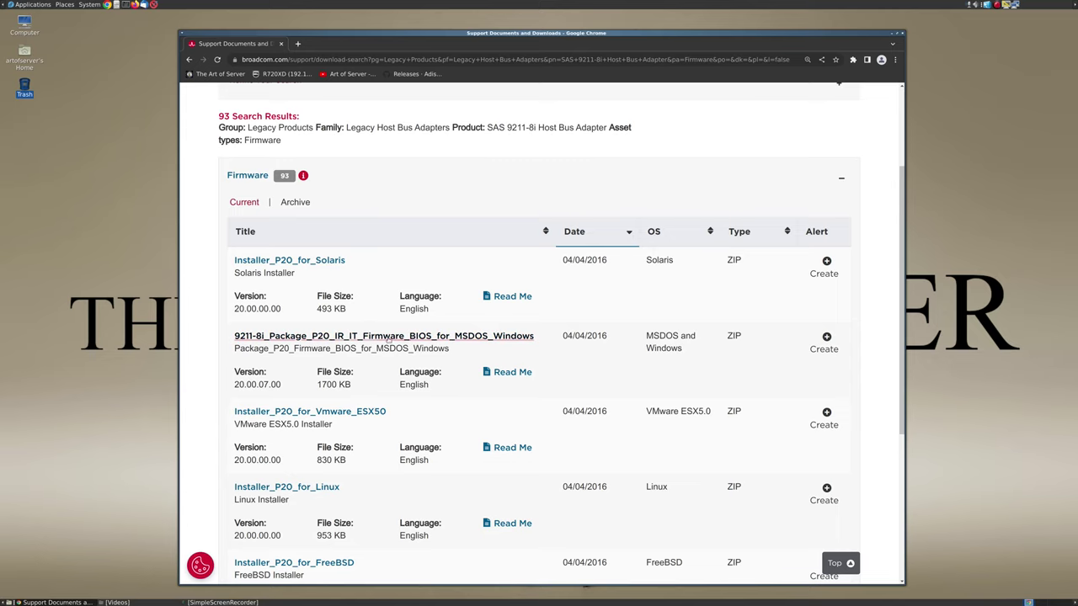
# - Accept the licence to download 9211-8i_Package_P20_IR_IT_FW_BIOS_for_MSDOS_Windows.zip and show it in its folder
pyautogui.click(377, 337)
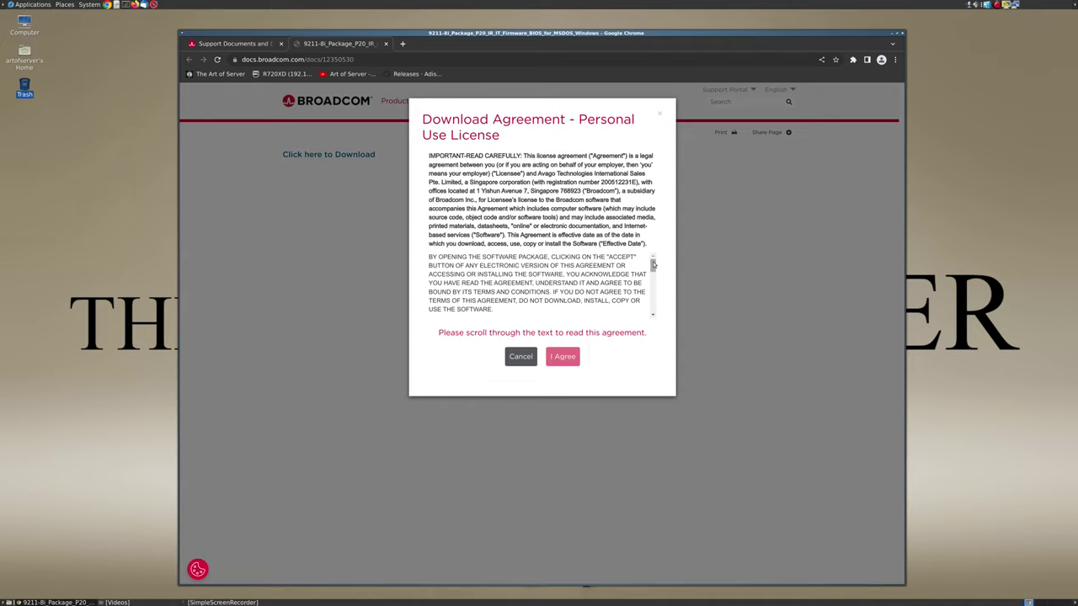
pyautogui.moveTo(654, 267); pyautogui.dragTo(653, 308)
pyautogui.click(513, 349)
pyautogui.click(563, 373)
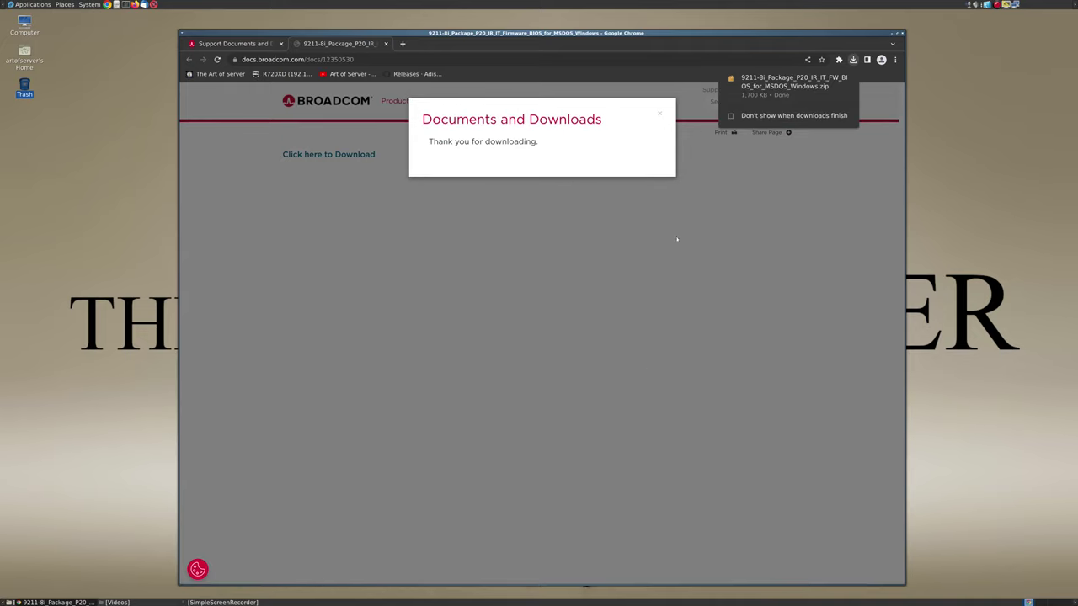
pyautogui.click(834, 80)
# - Reposition the Downloads window, widen the name column, and extract the 9211-8i zip here
pyautogui.moveTo(226, 13); pyautogui.dragTo(273, 195)
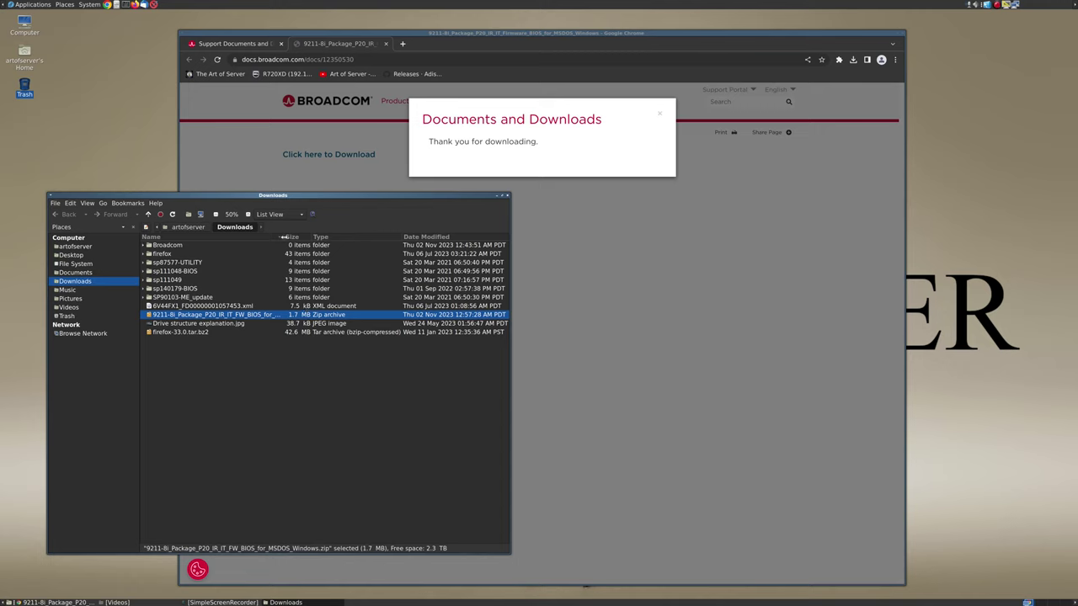
pyautogui.moveTo(283, 236); pyautogui.dragTo(379, 237)
pyautogui.rightClick(204, 315)
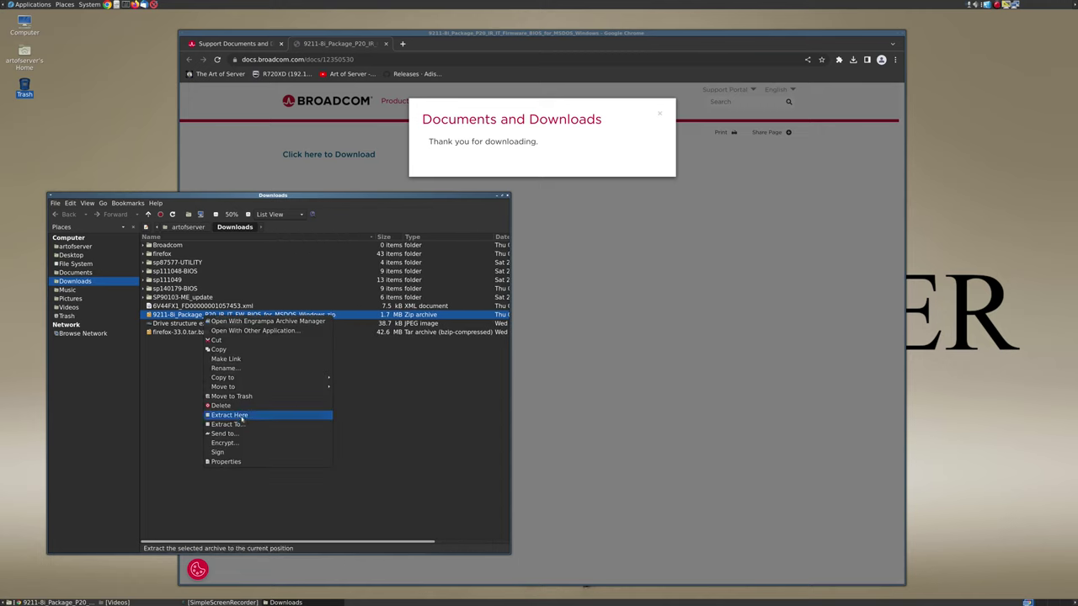
pyautogui.click(241, 416)
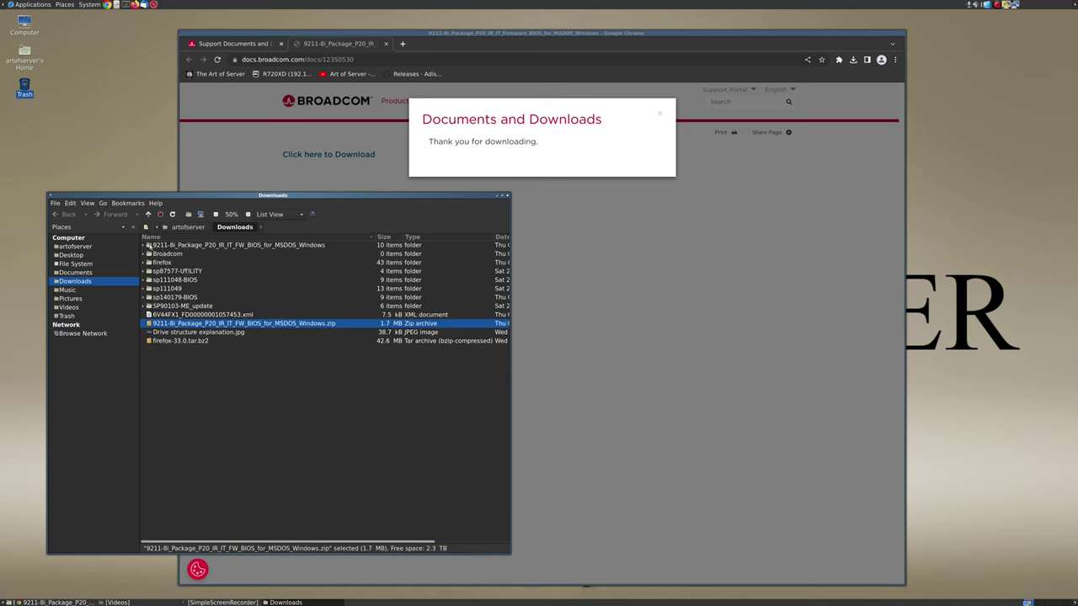
# - Expand the package to reveal Firmware/HBA_9211_8i_IT/2118it.bin and sasbios_rel/mptsas2.rom
pyautogui.click(144, 245)
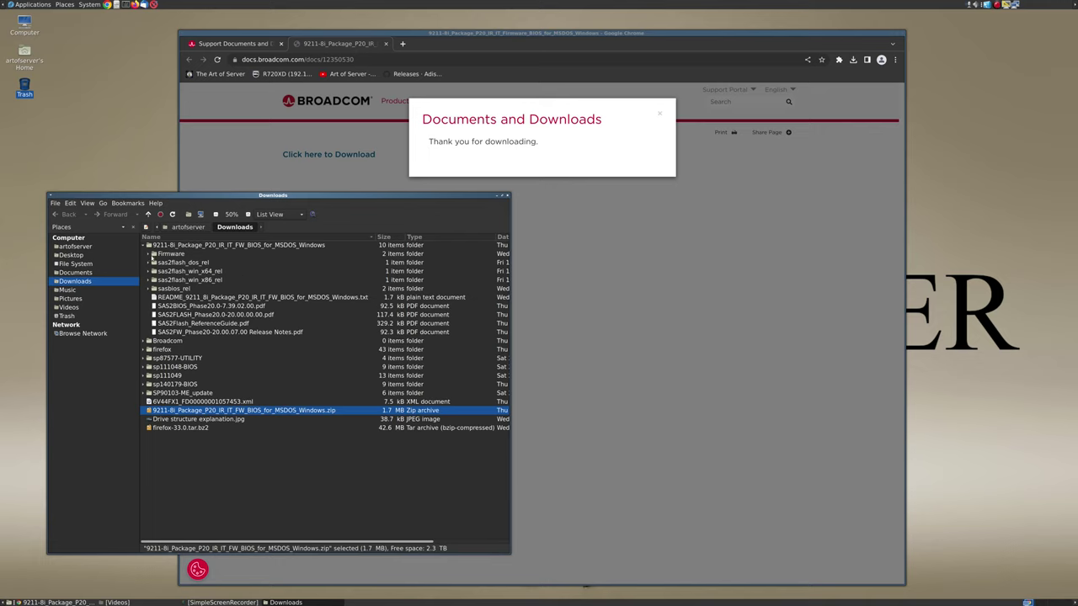
pyautogui.click(149, 253)
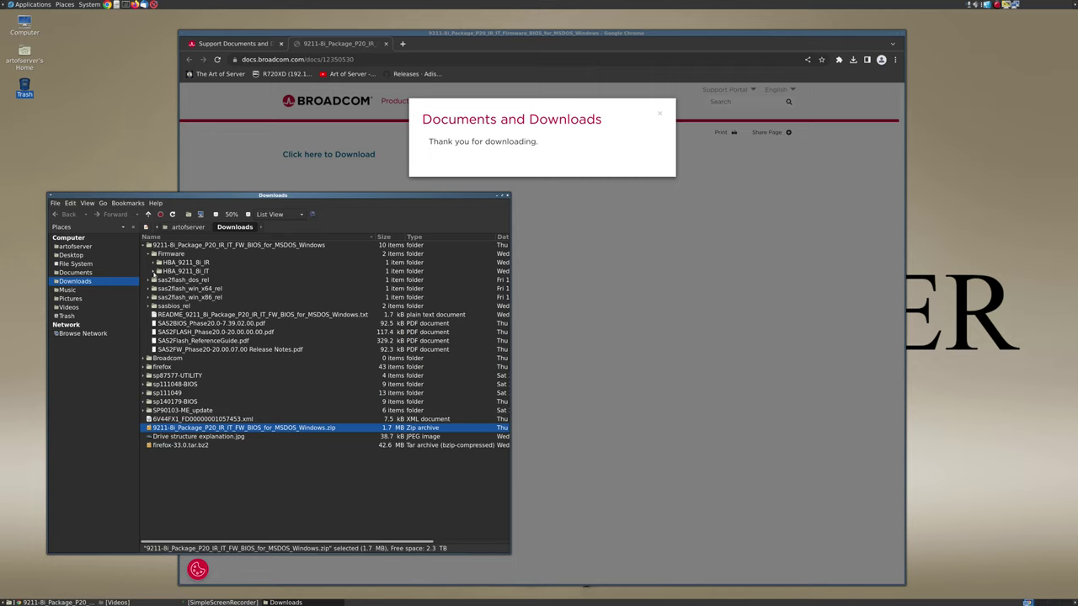
pyautogui.click(154, 271)
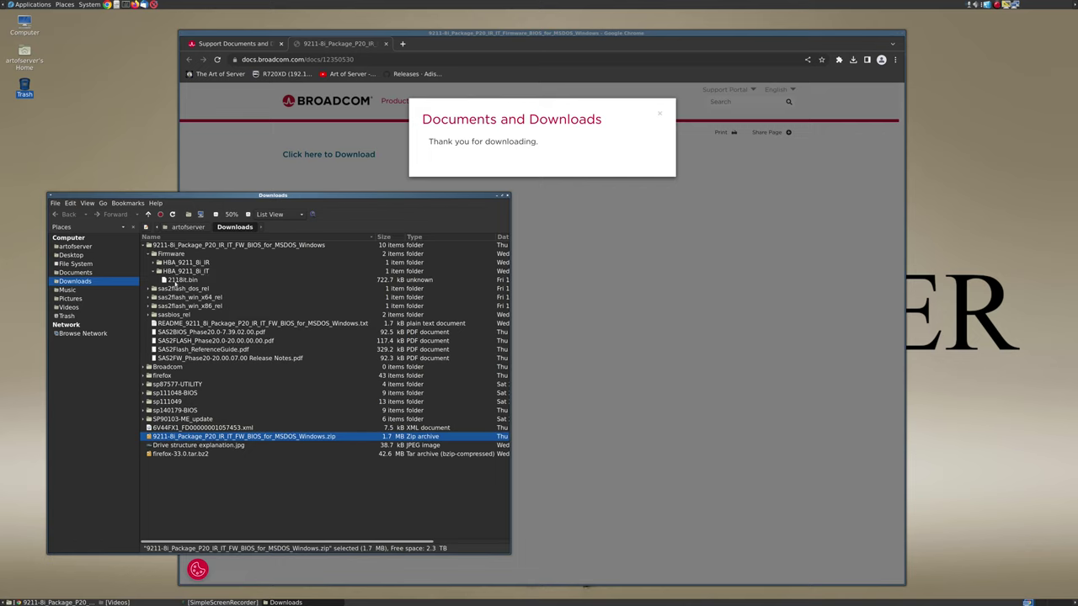
pyautogui.click(174, 281)
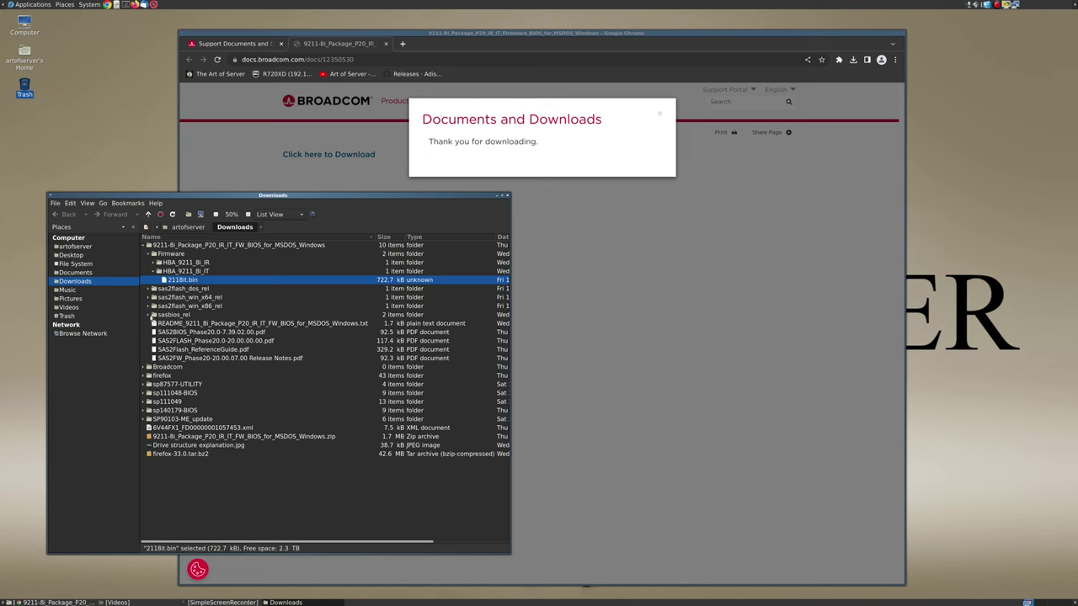
pyautogui.click(150, 315)
pyautogui.click(186, 333)
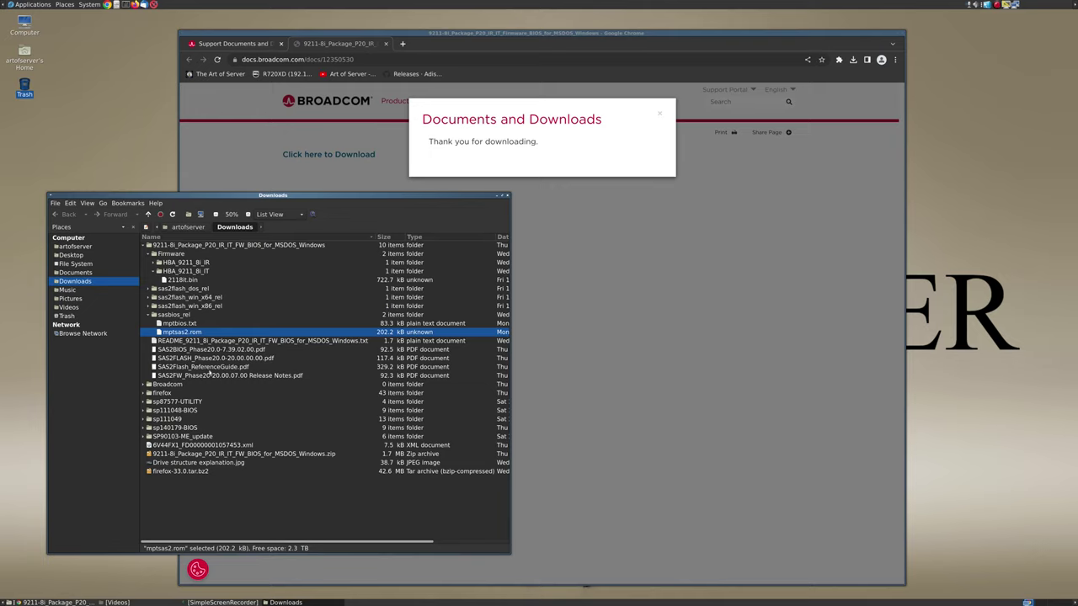
# - Dismiss the thank-you download message and return to the 9211-8i firmware search results
pyautogui.click(660, 113)
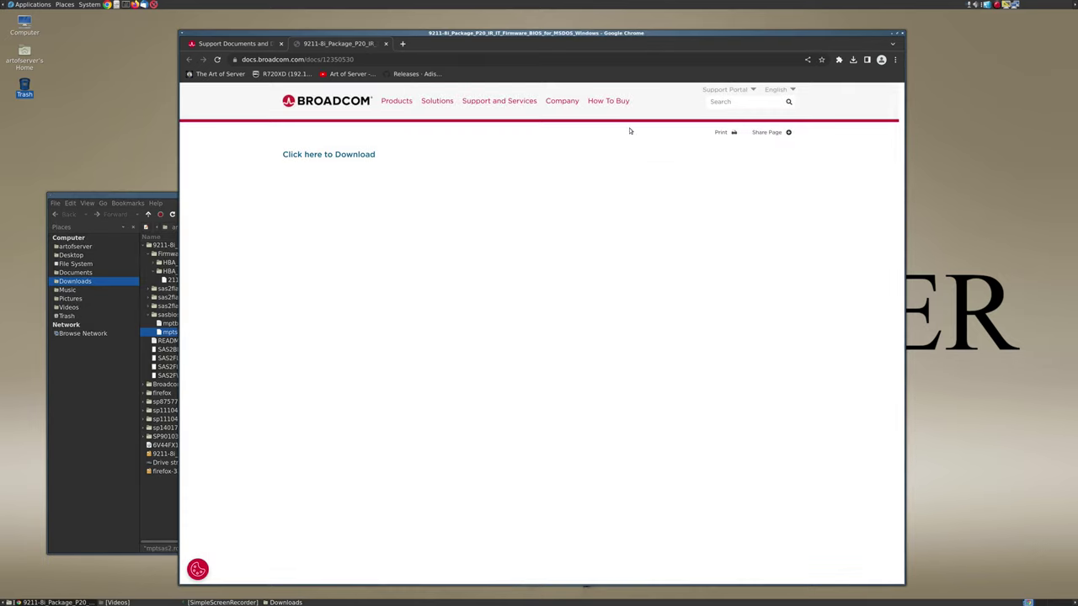
pyautogui.click(252, 45)
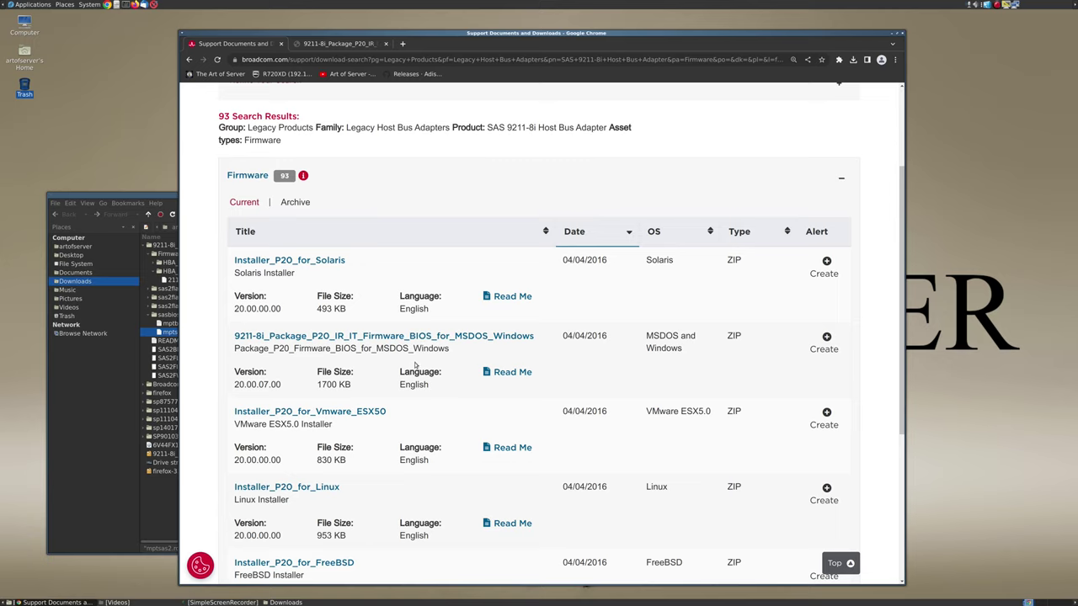
pyautogui.moveTo(539, 32); pyautogui.dragTo(573, 31)
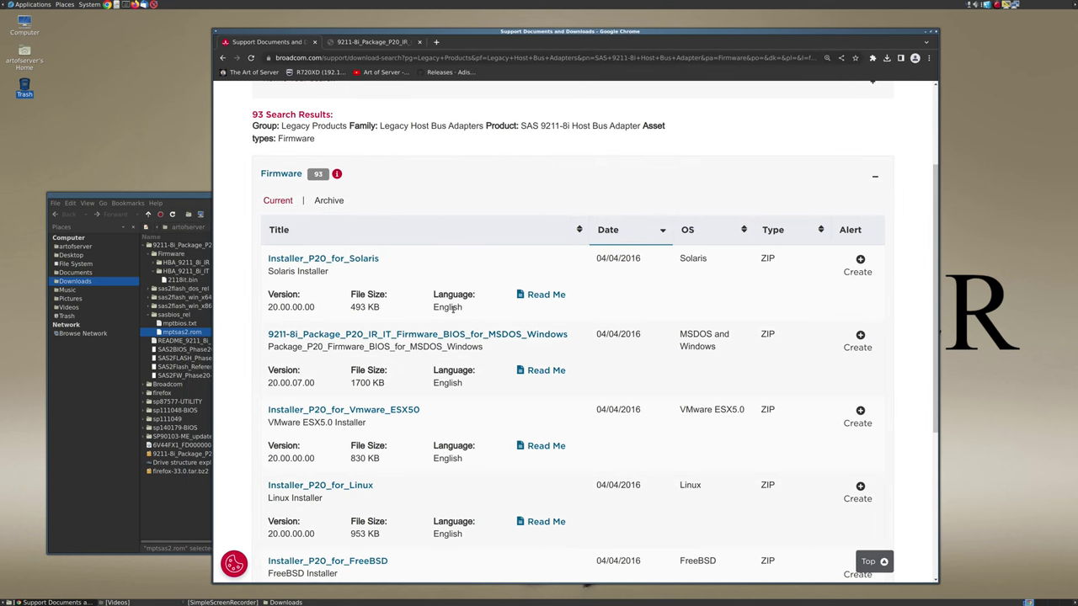
pyautogui.scroll(1, 493, 328)
pyautogui.scroll(-6, 492, 402)
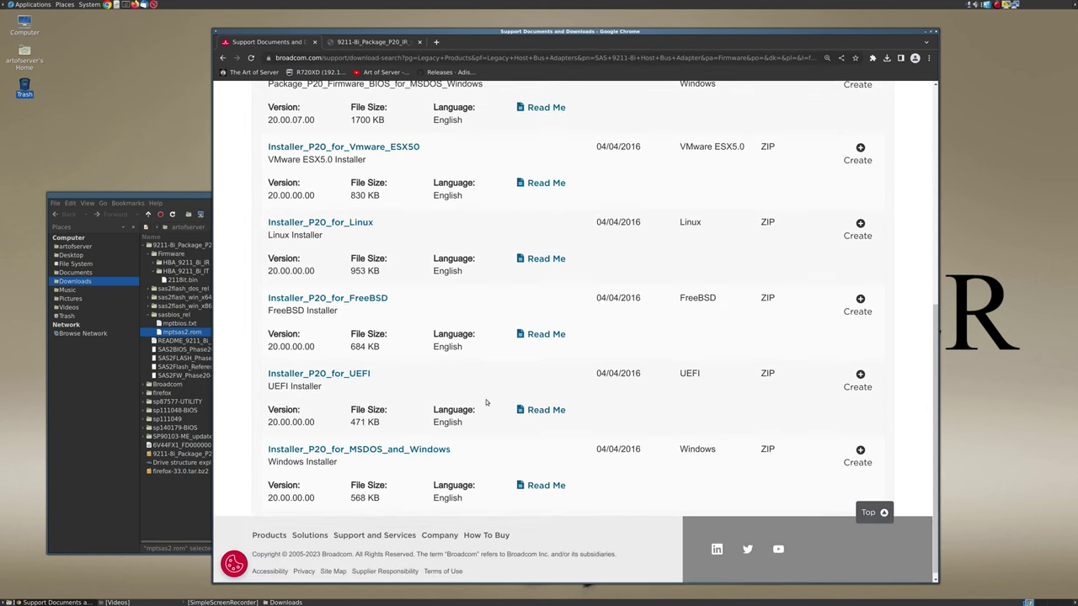
pyautogui.scroll(5, 556, 379)
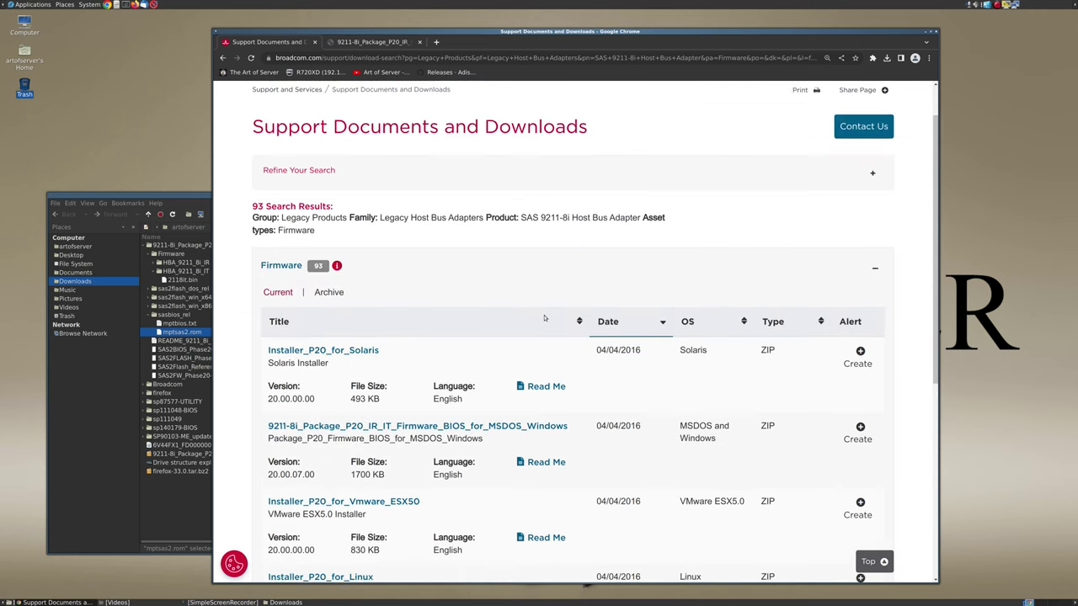
pyautogui.scroll(1, 544, 317)
# - Add BIOS to the Asset Type filter, rerun the search and download UEFI_BSD_P20
pyautogui.click(874, 228)
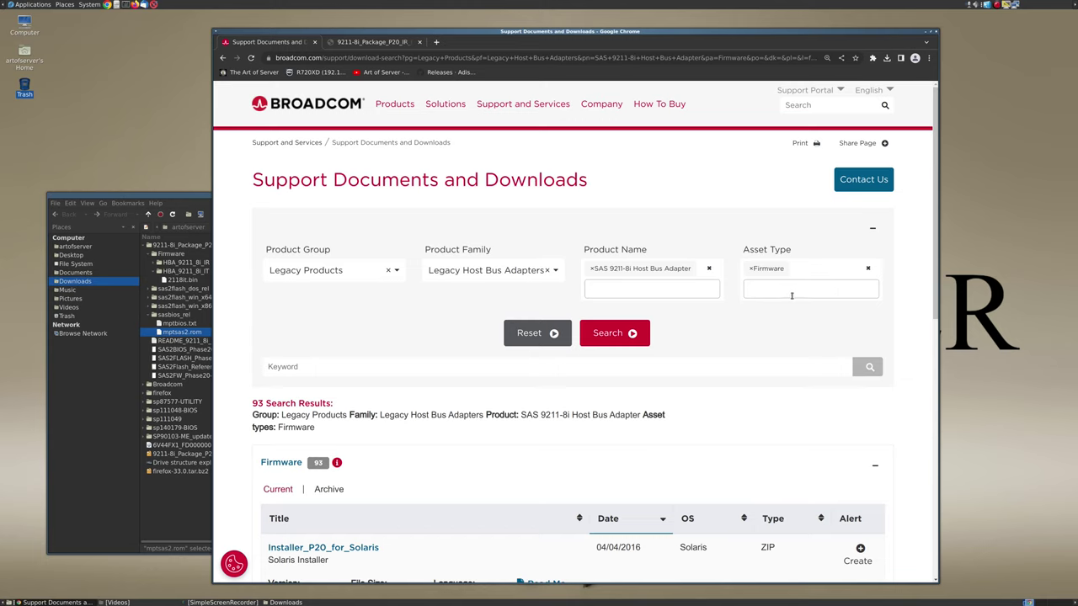
pyautogui.click(792, 296)
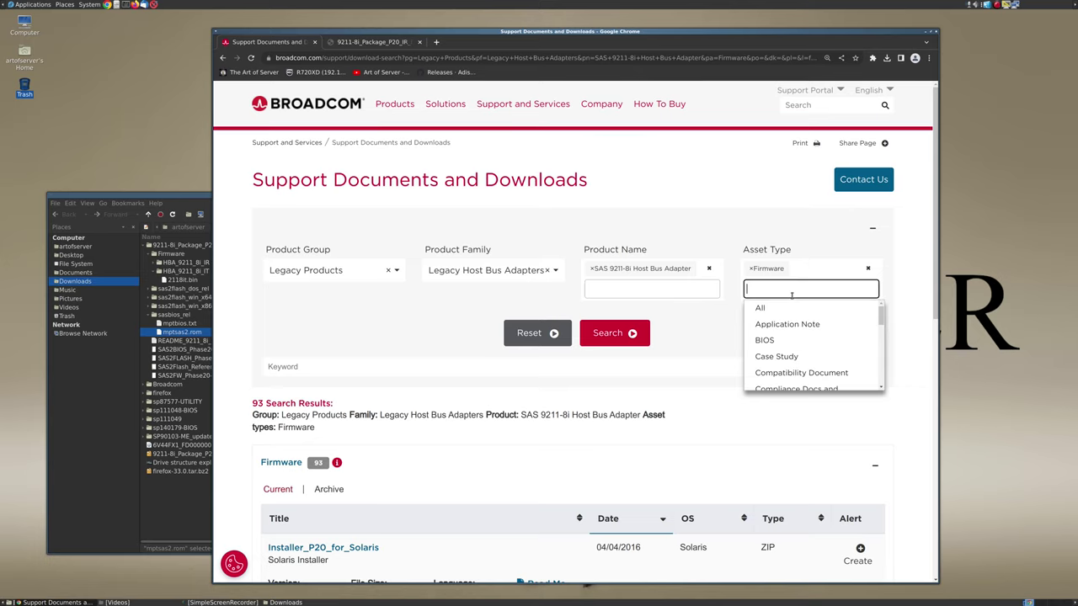
pyautogui.click(783, 341)
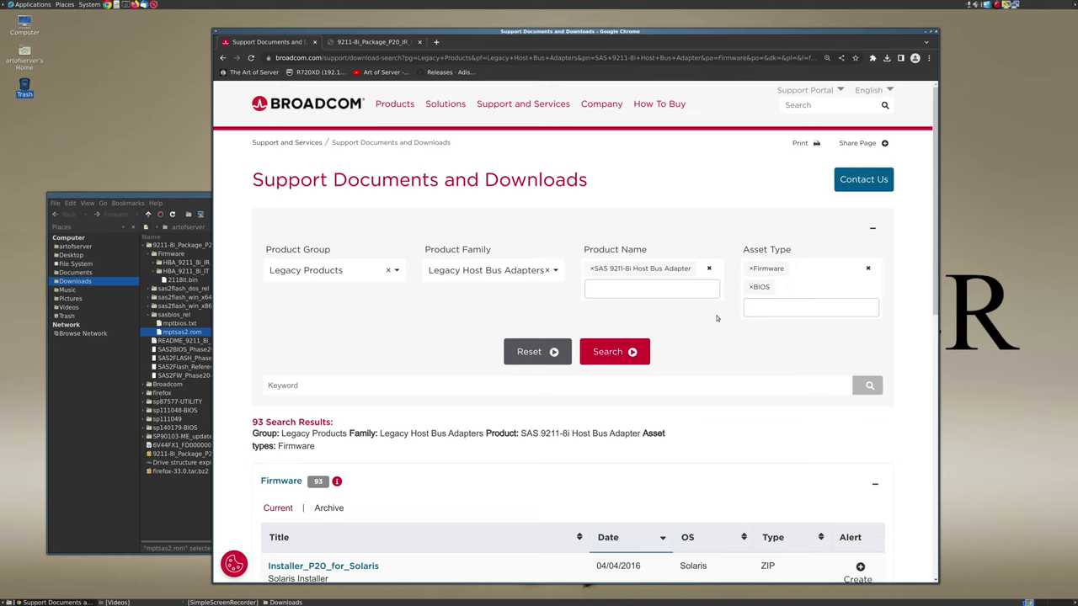
pyautogui.click(627, 352)
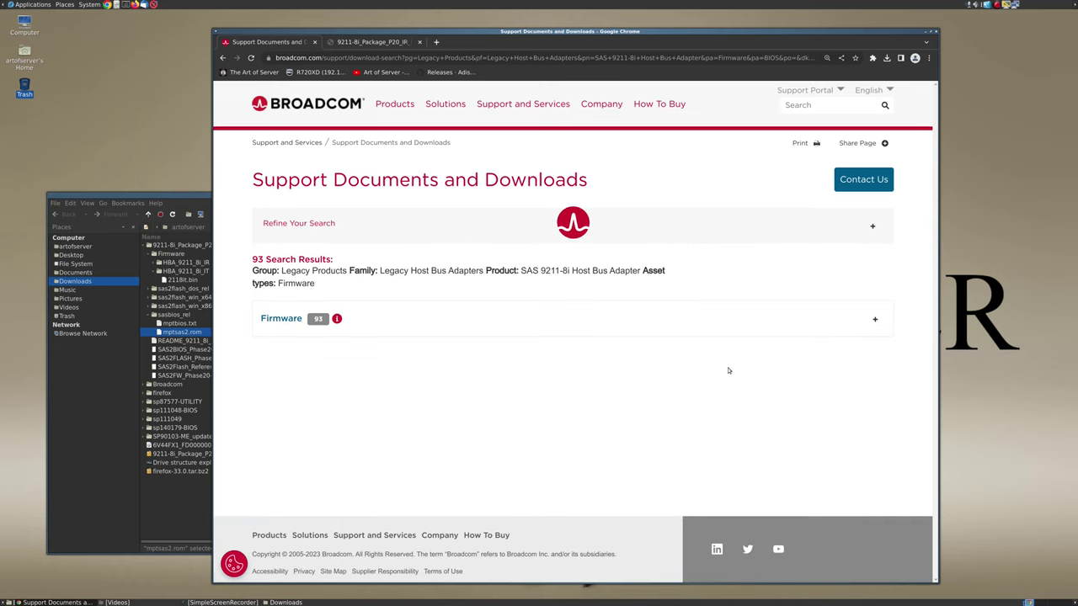
pyautogui.click(269, 318)
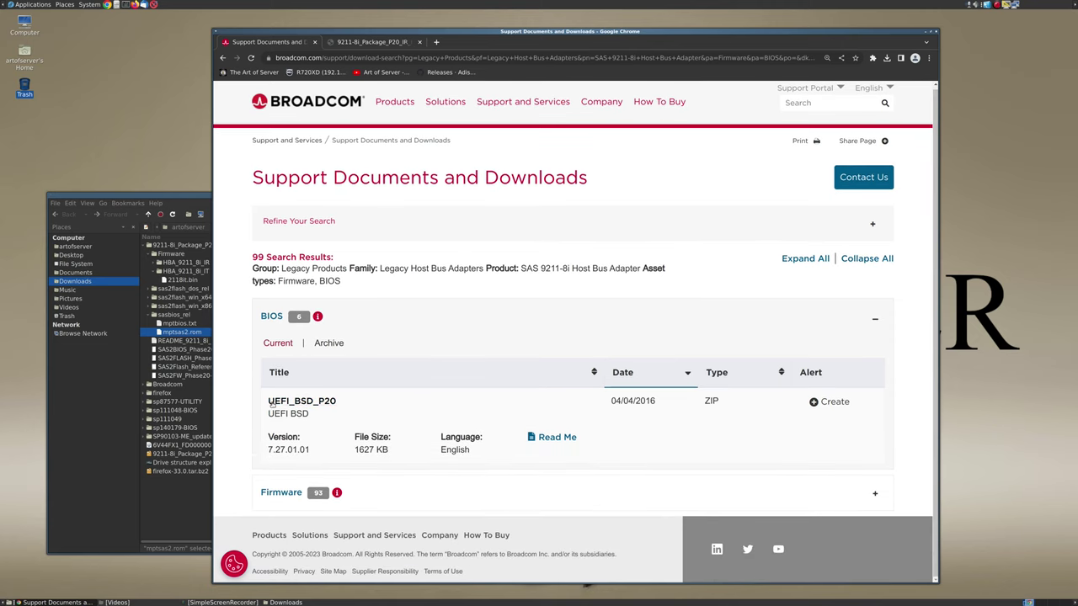
pyautogui.click(316, 404)
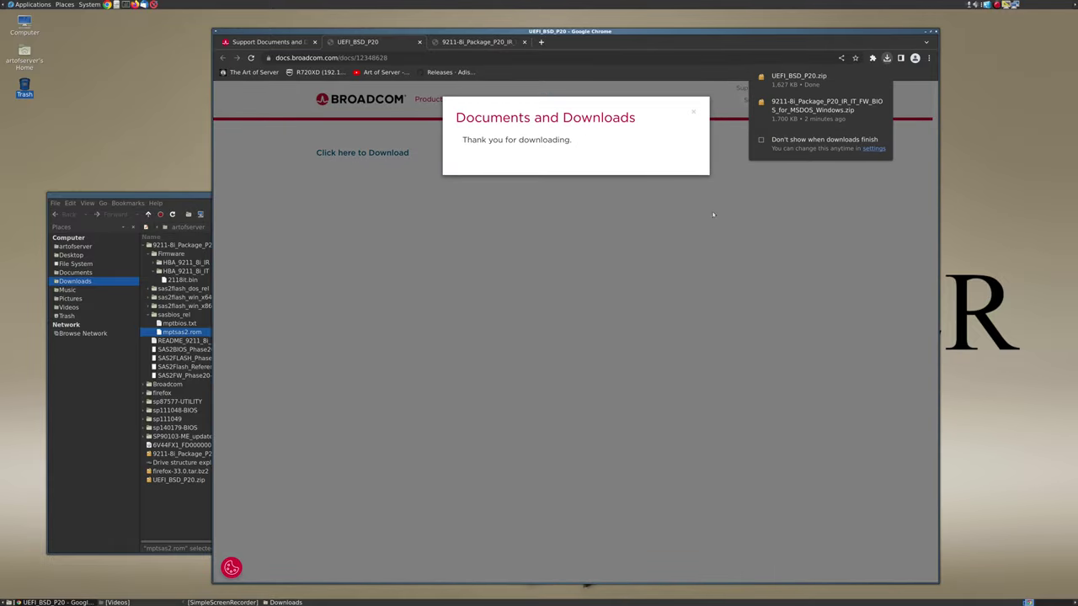
# - Extract UEFI_BSD_P20.zip here in the Downloads folder
pyautogui.click(102, 483)
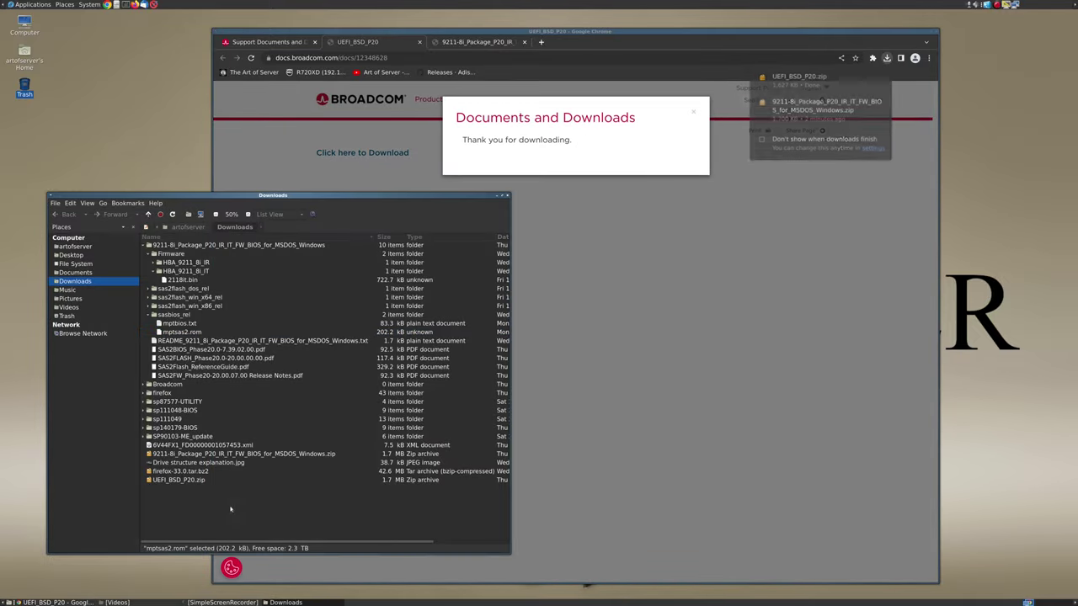
pyautogui.click(194, 481)
pyautogui.rightClick(194, 481)
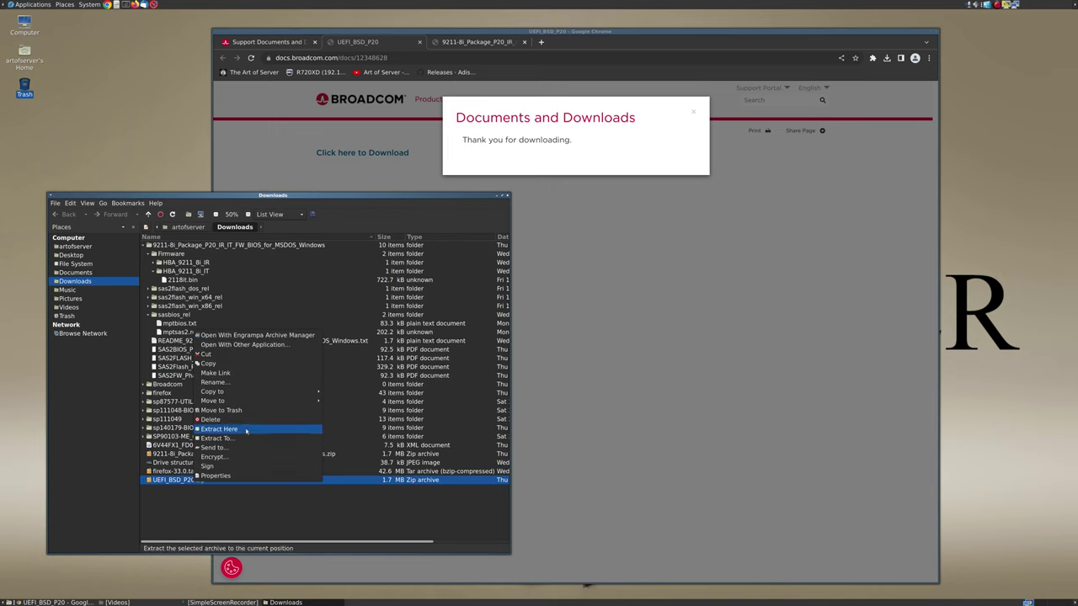
pyautogui.click(244, 429)
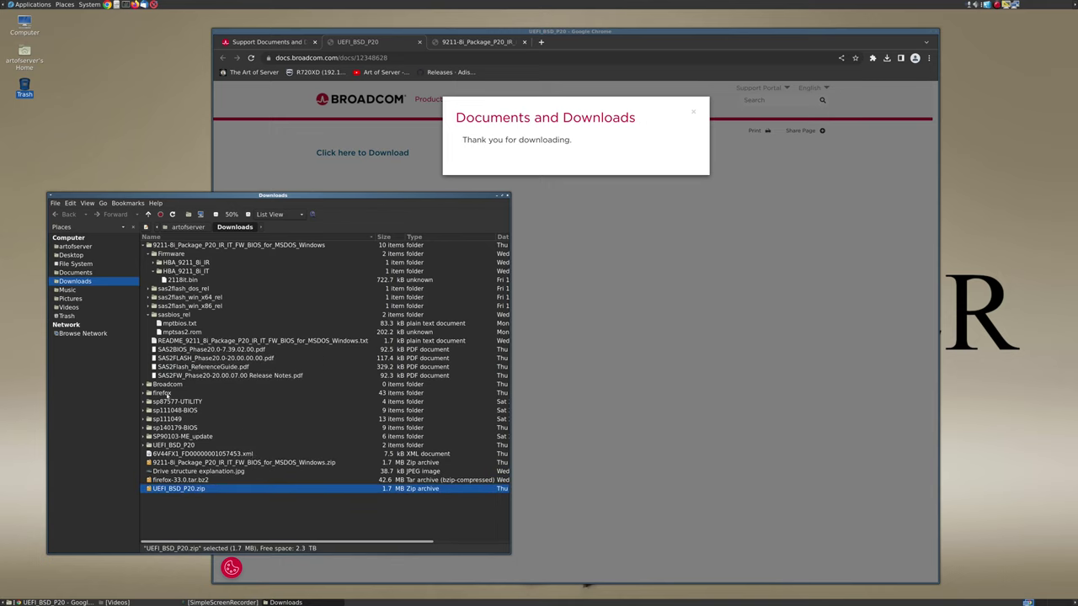
# - Move the 9211-8i and UEFI_BSD_P20 folders and their zips into the Broadcom folder
pyautogui.click(171, 446)
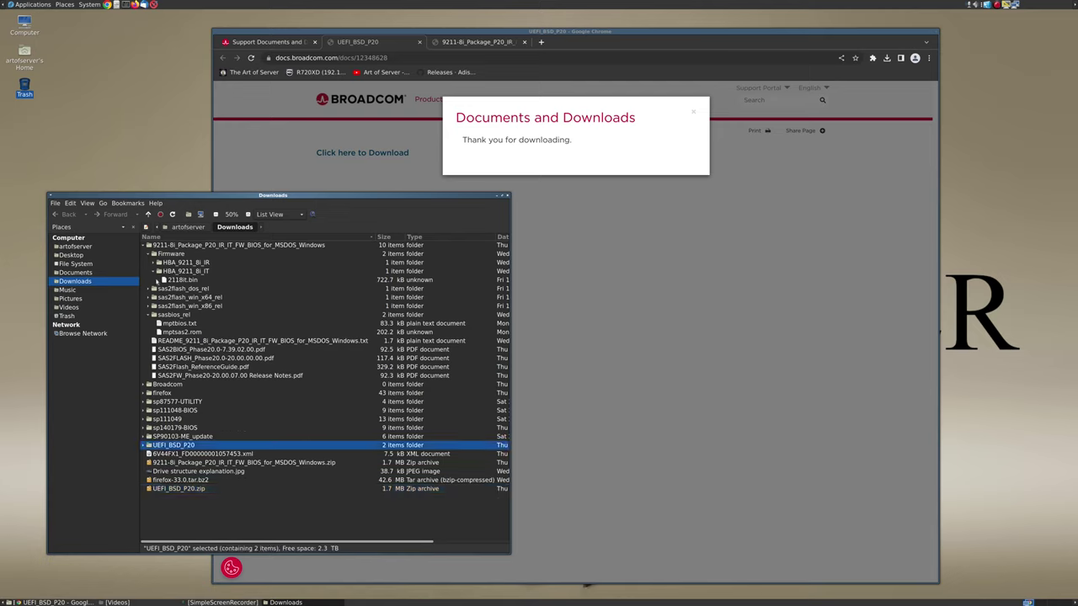
pyautogui.click(144, 246)
pyautogui.moveTo(171, 244); pyautogui.dragTo(172, 256)
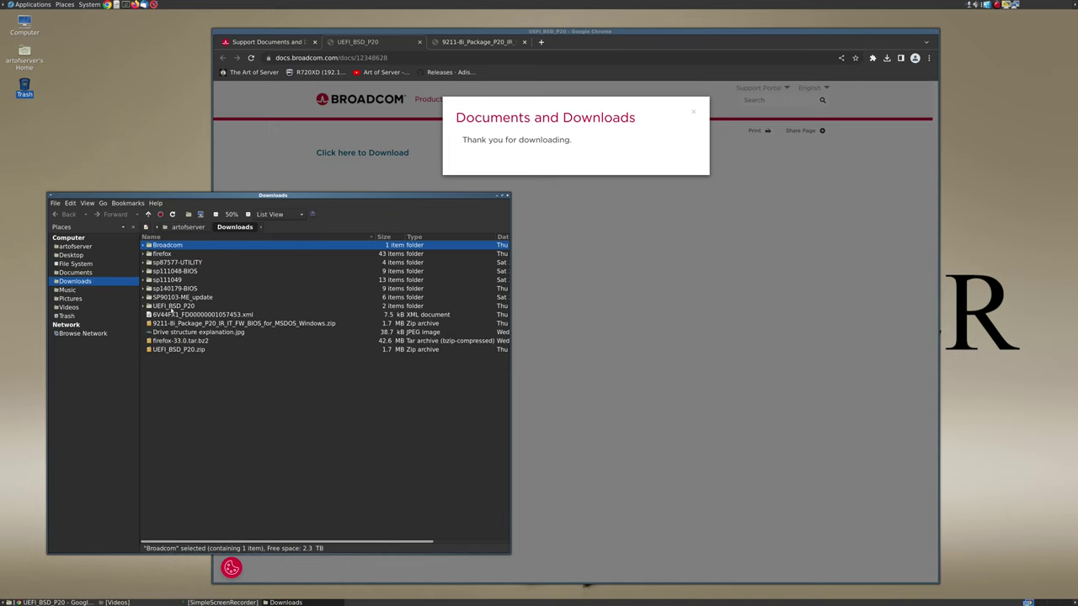
pyautogui.moveTo(171, 309); pyautogui.dragTo(171, 247)
pyautogui.moveTo(185, 316); pyautogui.dragTo(172, 246)
pyautogui.moveTo(178, 334); pyautogui.dragTo(167, 245)
# - Open Broadcom in List View and expand the UEFI_BSD_P20 folder
pyautogui.doubleClick(167, 245)
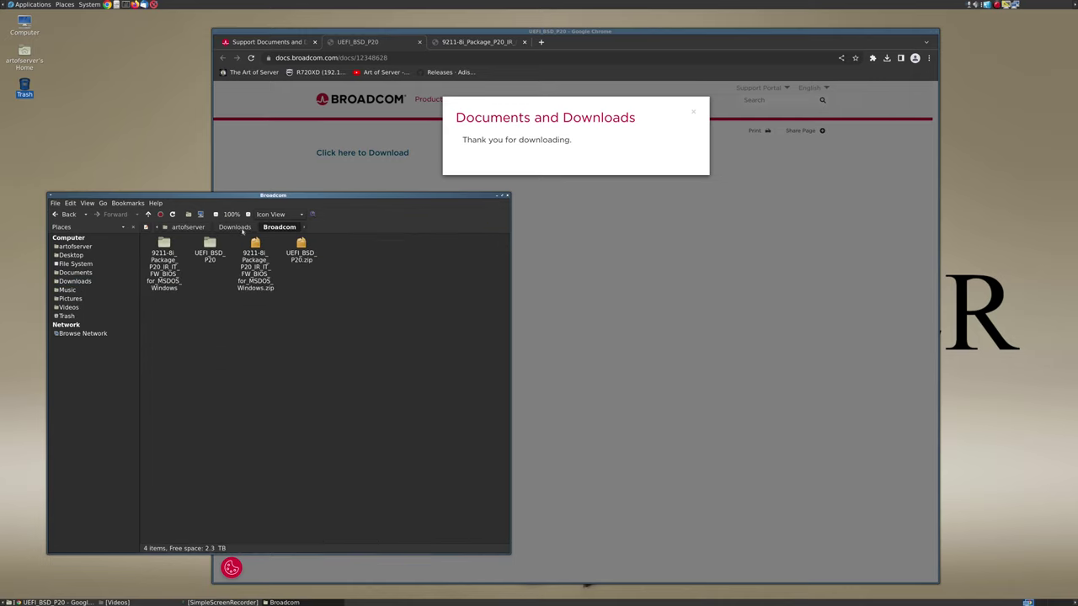
pyautogui.click(270, 214)
pyautogui.click(270, 224)
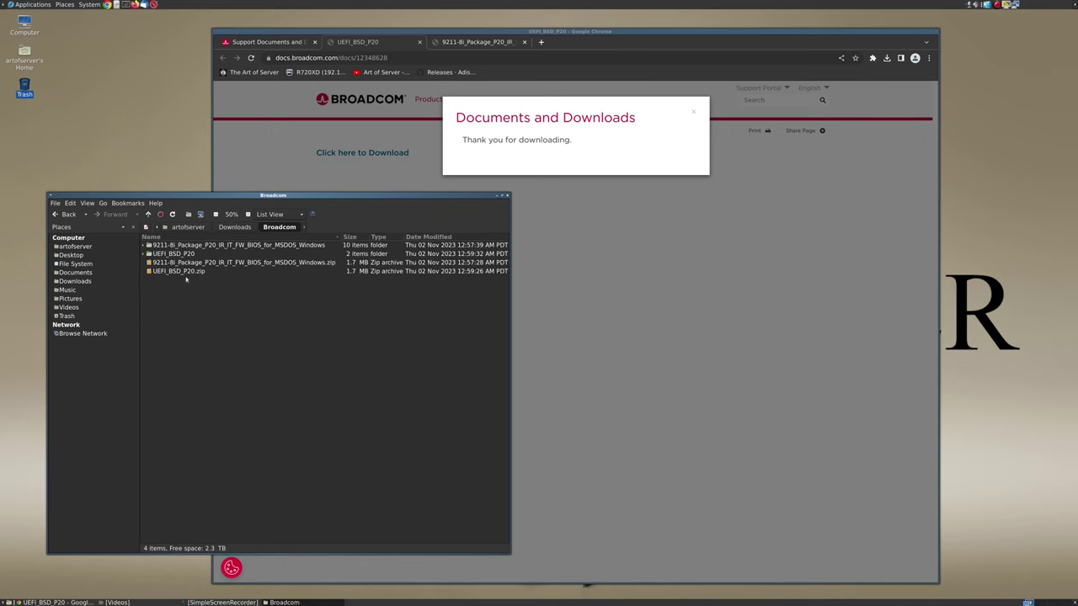
pyautogui.click(145, 256)
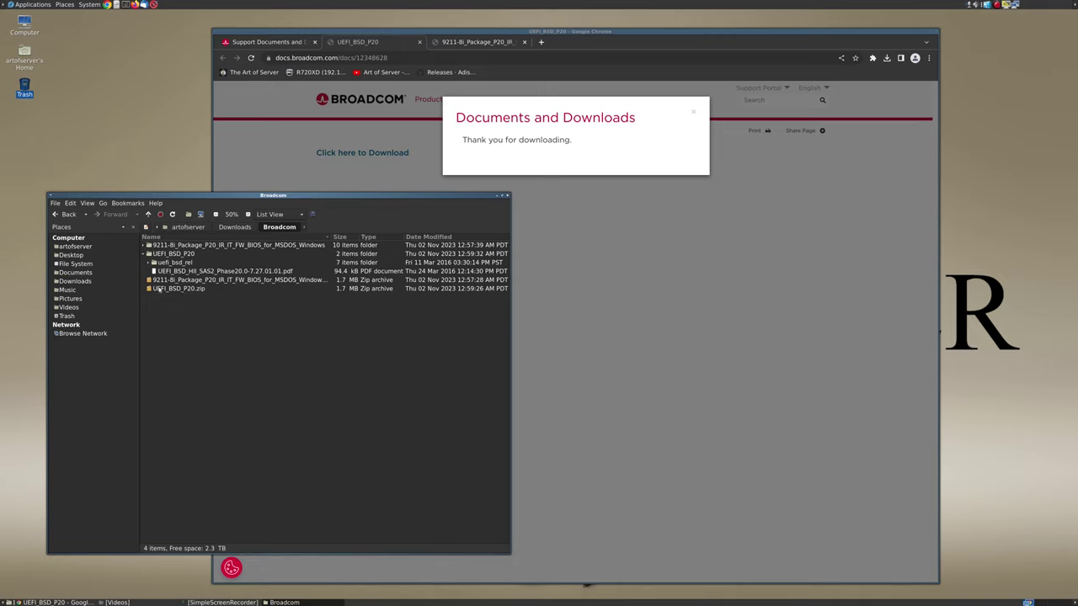
pyautogui.click(195, 290)
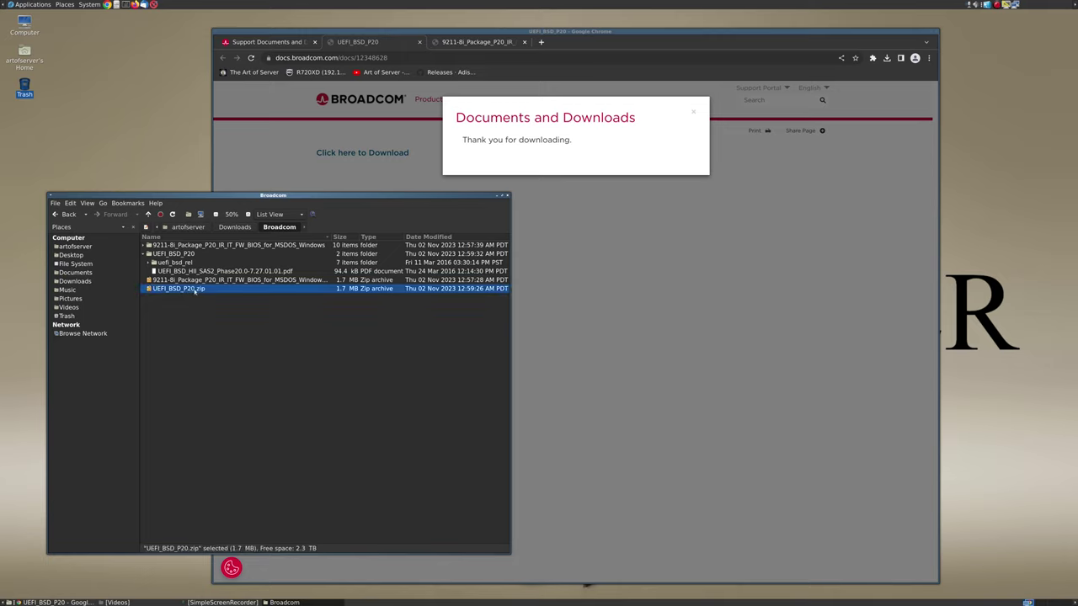
pyautogui.click(162, 255)
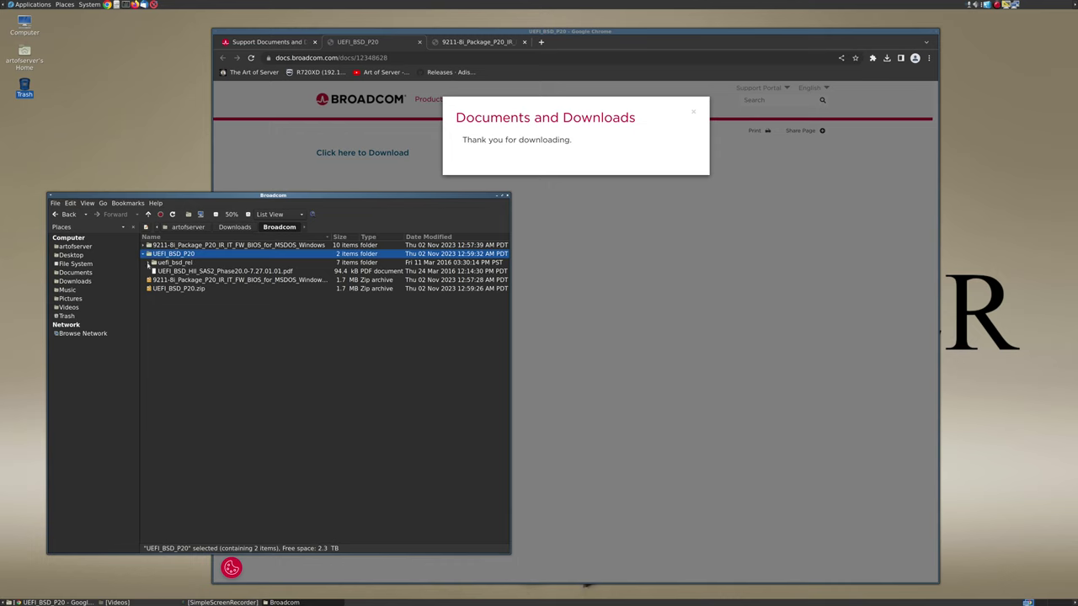
# - Expand uefi_bsd_rel and Signed to compare both x64sas2.rom files, then dismiss Chrome's download notice
pyautogui.click(148, 263)
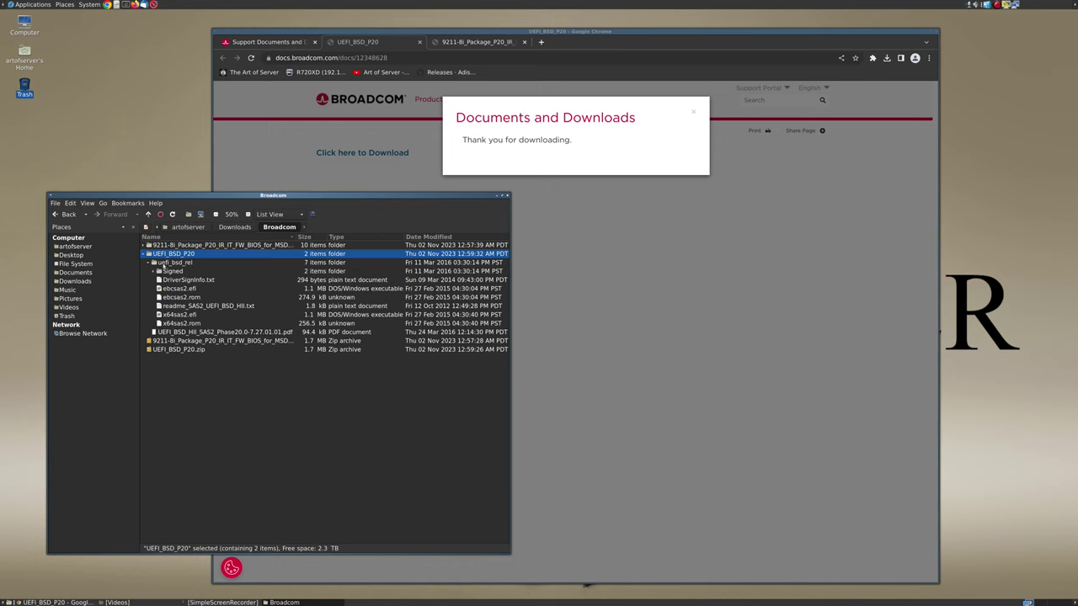
pyautogui.click(195, 323)
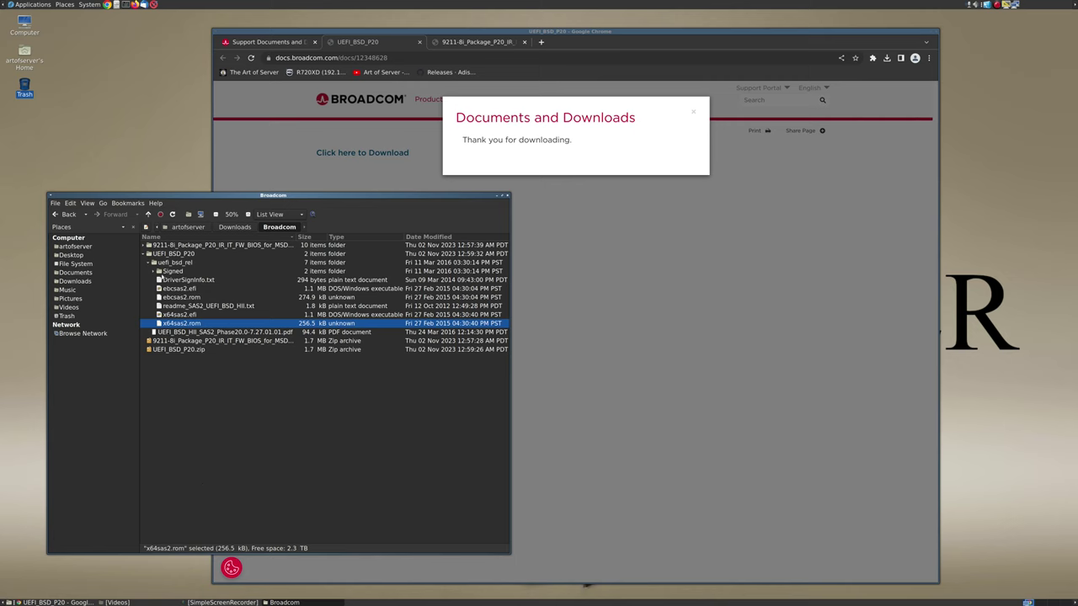
pyautogui.click(154, 271)
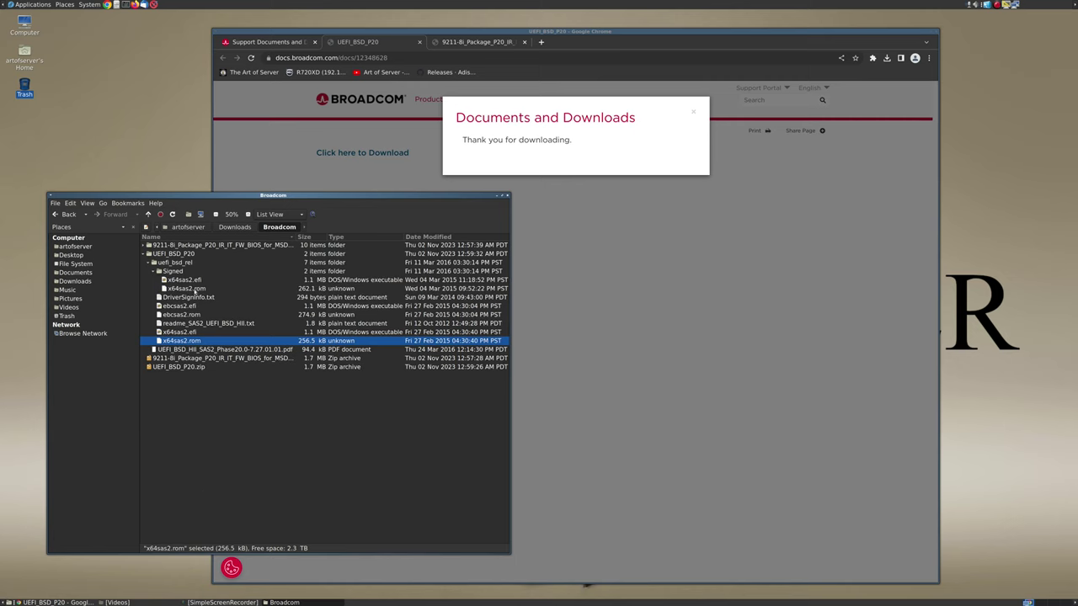
pyautogui.click(197, 288)
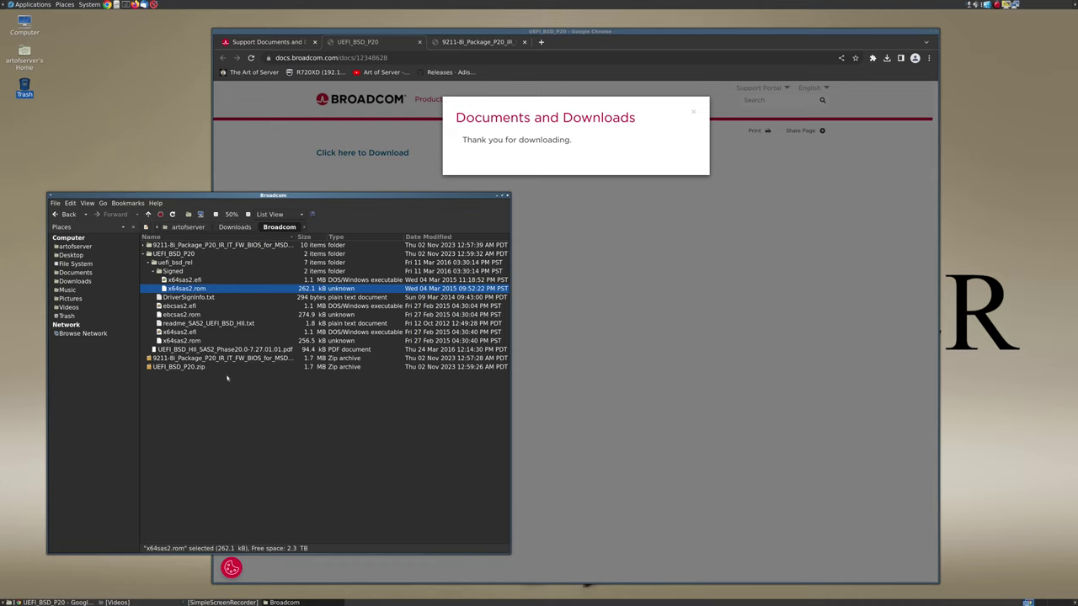
pyautogui.click(194, 340)
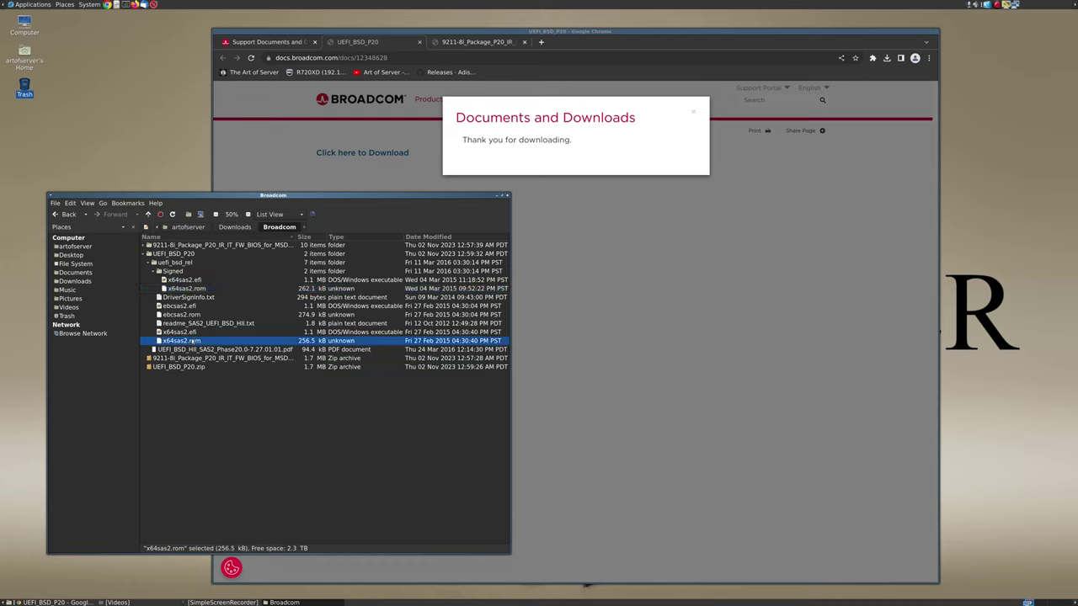
pyautogui.click(693, 111)
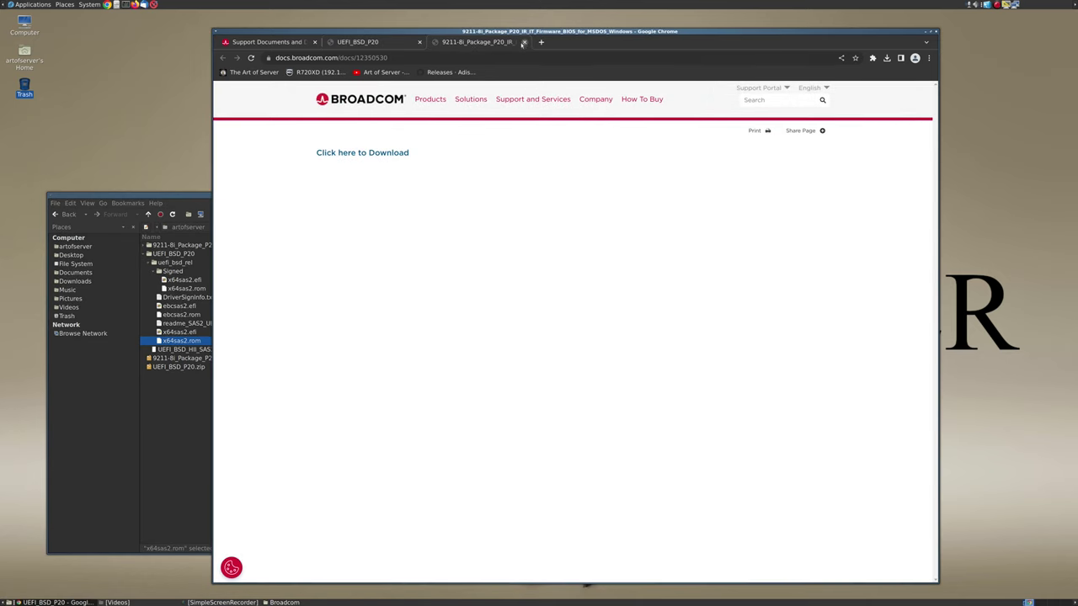
# - Close the 9211-8i and UEFI_BSD_P20 download tabs and browse the 93-item Firmware results list
pyautogui.click(524, 41)
pyautogui.click(420, 41)
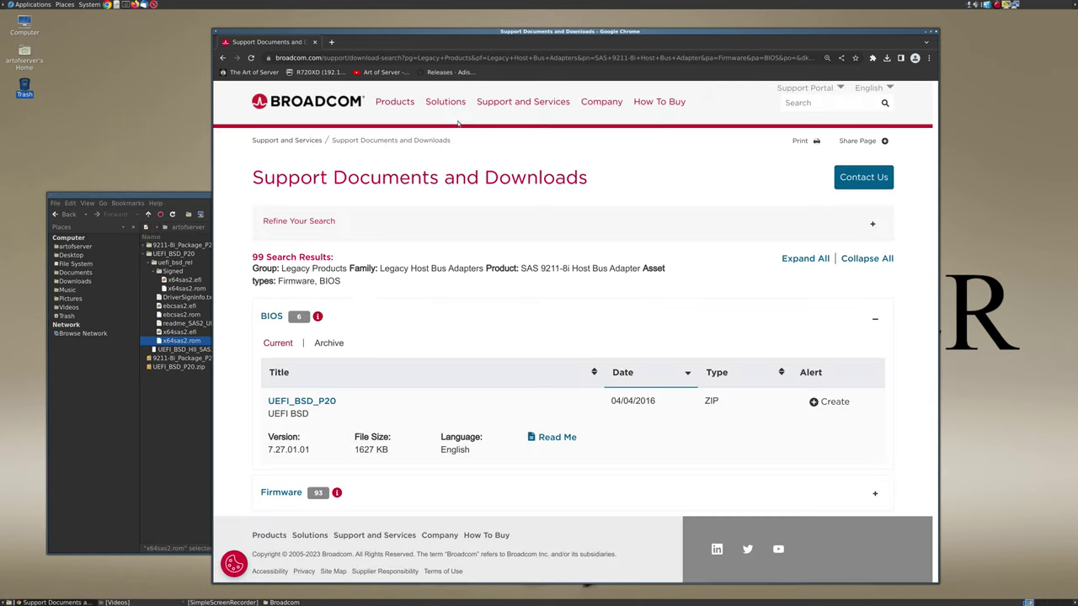
pyautogui.click(286, 494)
pyautogui.scroll(-5, 472, 348)
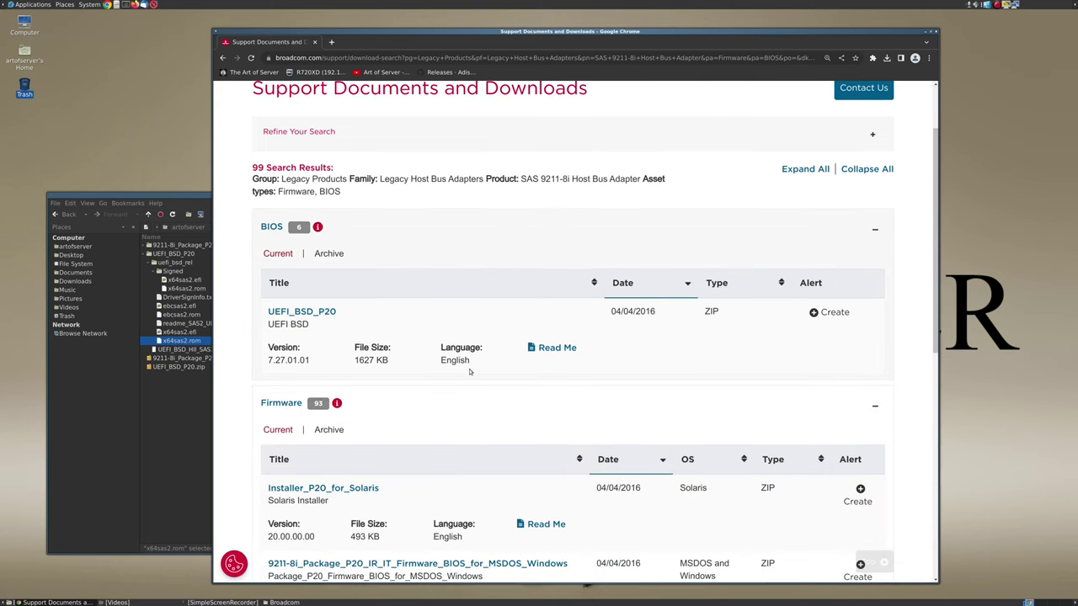
pyautogui.scroll(-1, 467, 366)
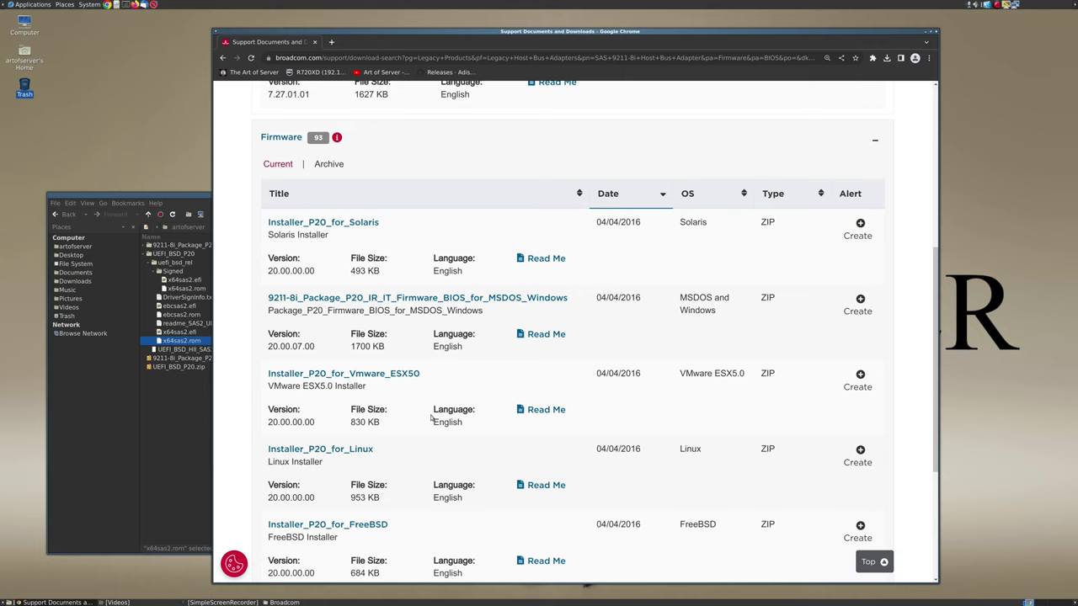
pyautogui.scroll(3, 404, 435)
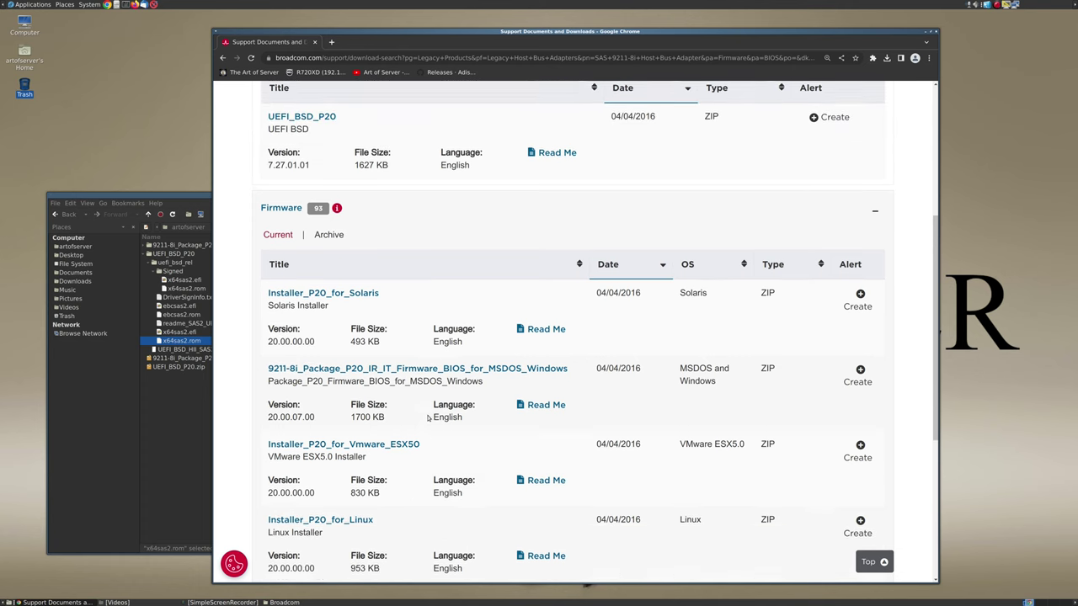
pyautogui.scroll(-2, 426, 419)
pyautogui.scroll(-5, 423, 416)
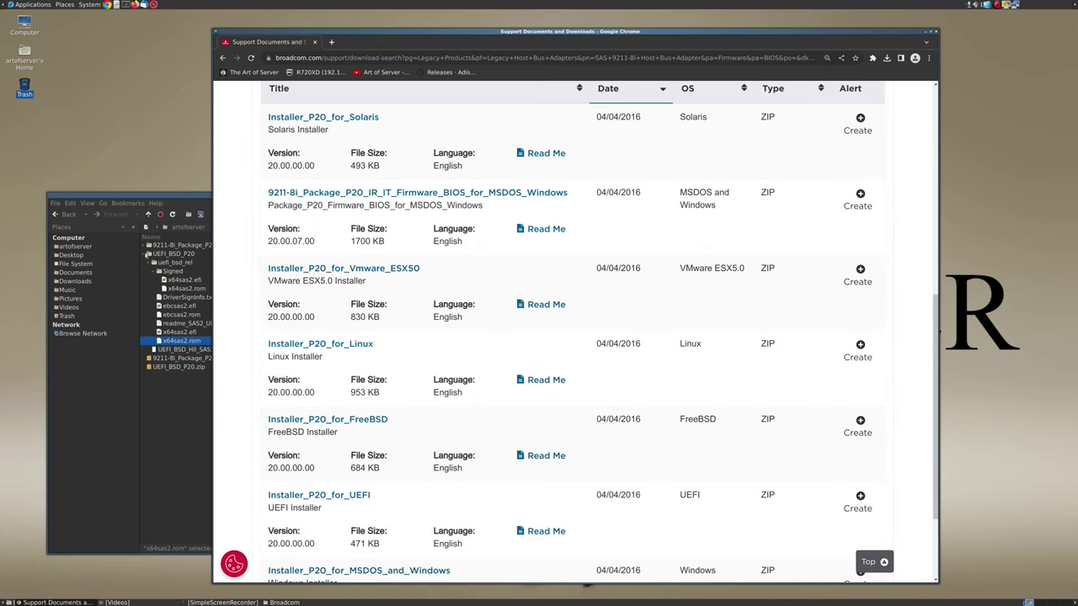
# - Collapse UEFI_BSD_P20 and expand the 9211-8i package's sasbios_rel folder to show mptsas2.rom
pyautogui.click(177, 254)
pyautogui.click(144, 254)
pyautogui.click(148, 245)
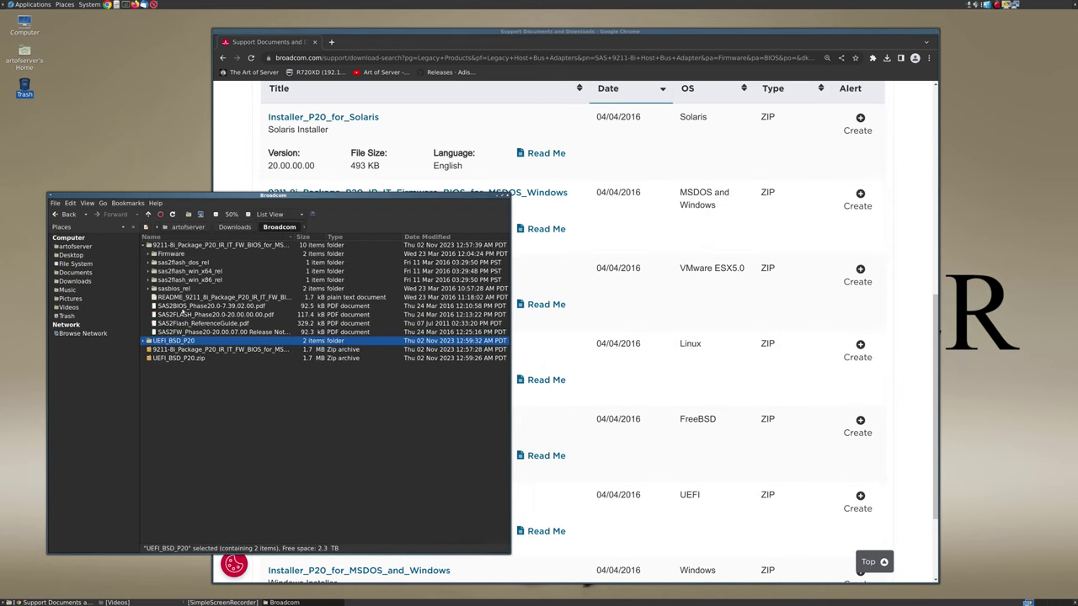
pyautogui.click(147, 291)
pyautogui.click(180, 306)
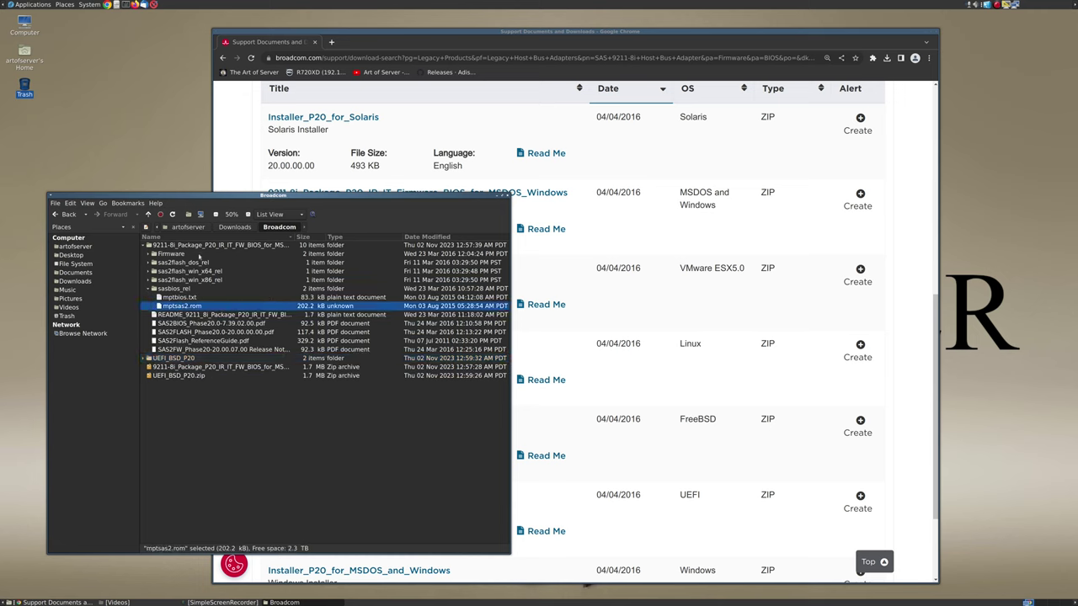
pyautogui.click(196, 246)
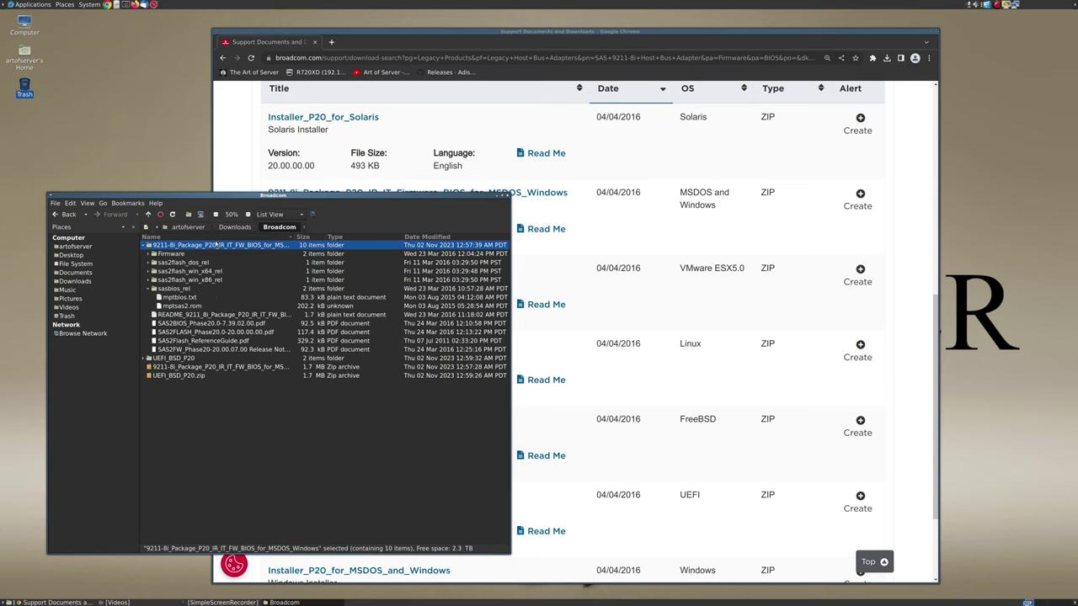
# - Bring Chrome forward, nudge its window right and scroll up to the Firmware list
pyautogui.click(237, 146)
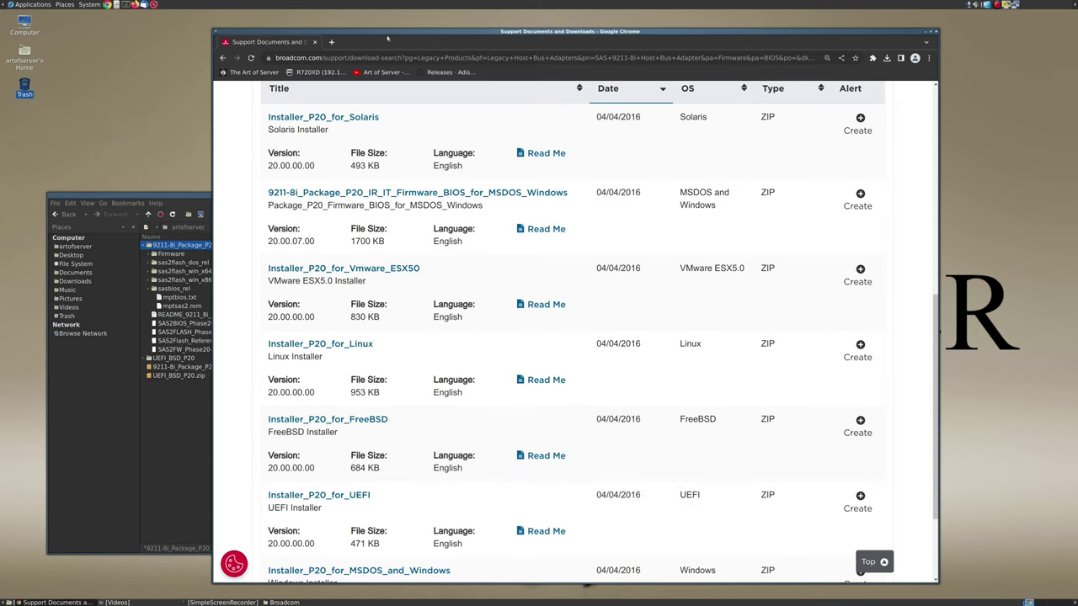
pyautogui.moveTo(388, 38); pyautogui.dragTo(426, 38)
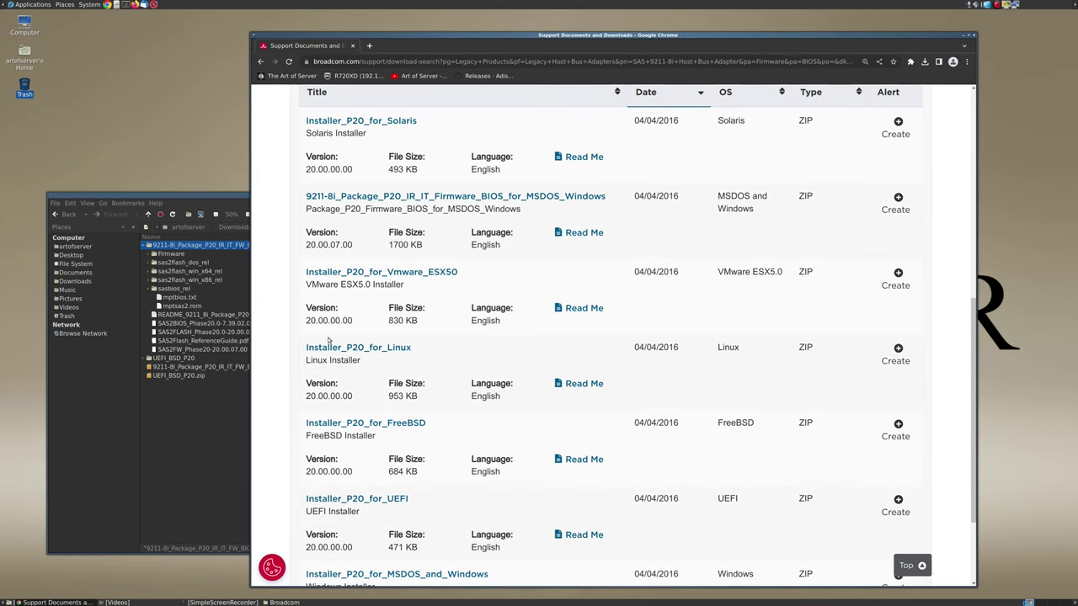
pyautogui.scroll(2, 284, 353)
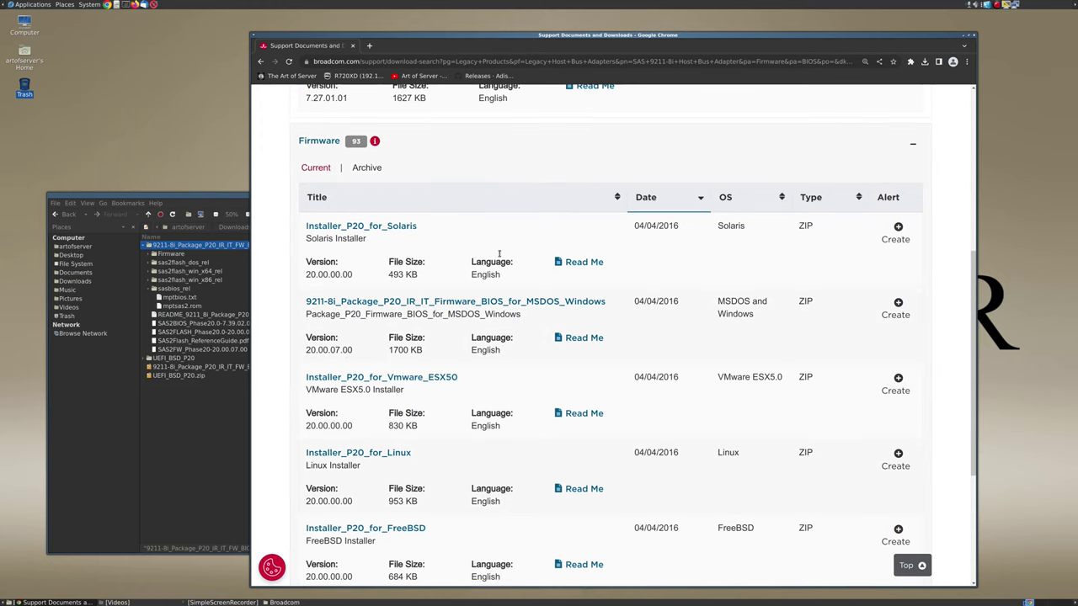
# - From the Archive firmware list, download 9211_8i_Package_P20_IR_IT_FW_BIOS_for_MSDOS_Windows.zip
pyautogui.click(370, 167)
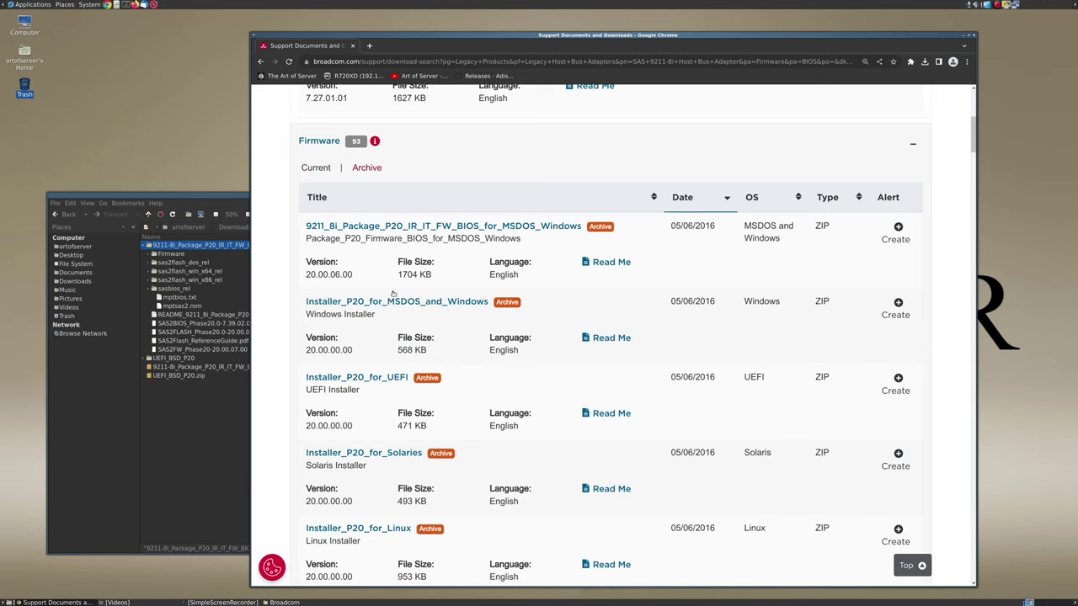
pyautogui.scroll(-1, 372, 278)
pyautogui.scroll(-3, 371, 320)
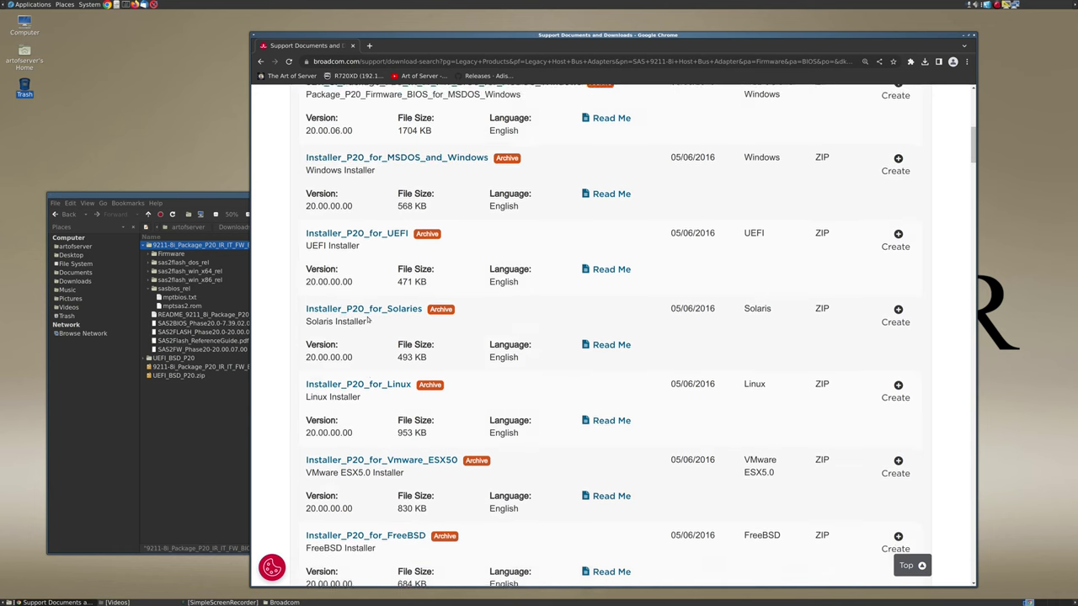
pyautogui.scroll(-4, 371, 325)
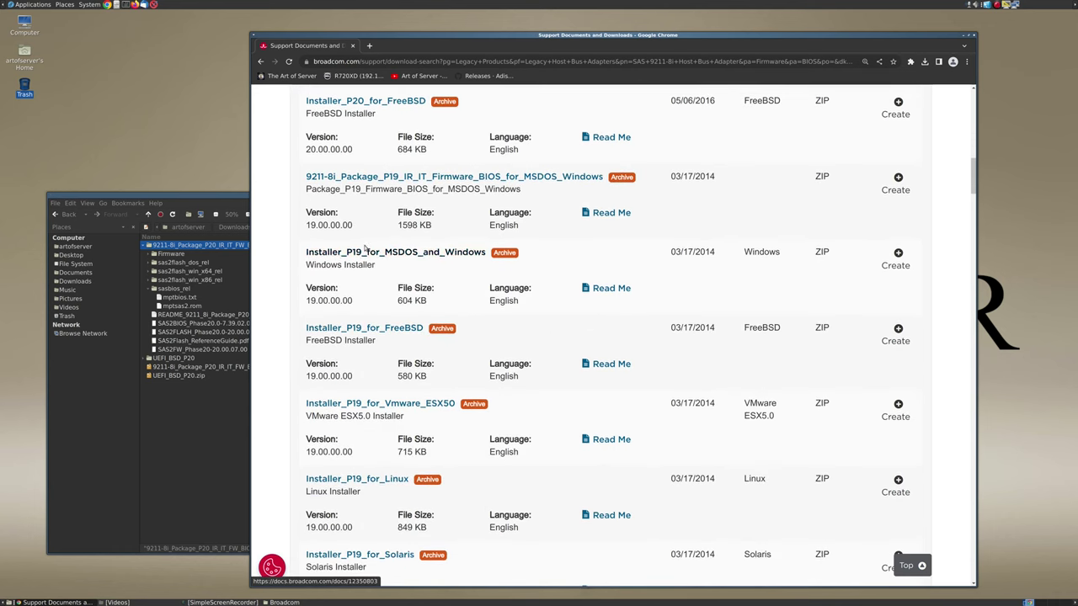
pyautogui.scroll(-3, 330, 259)
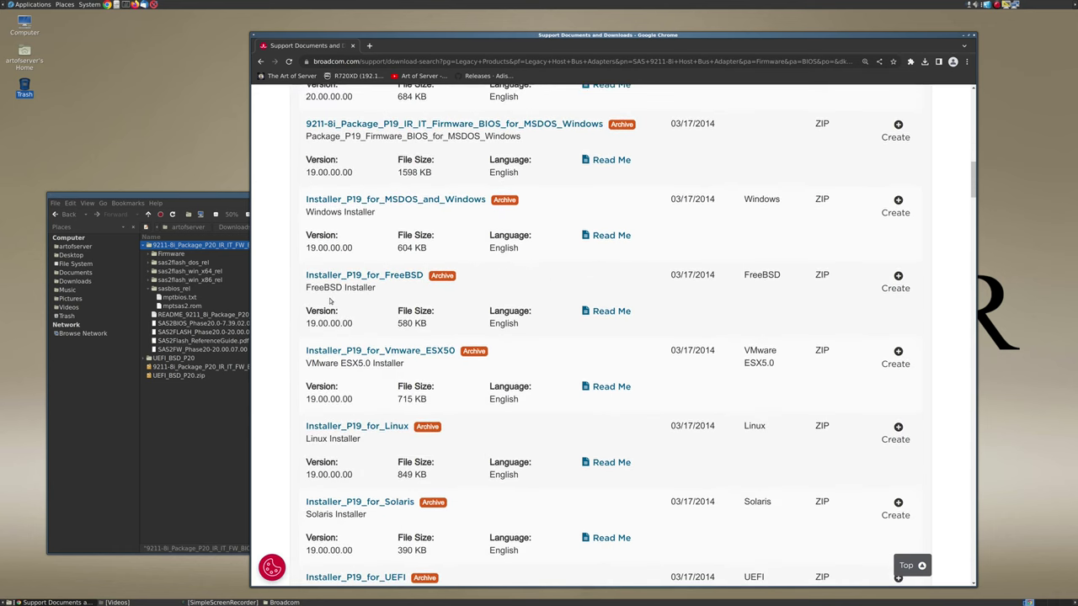
pyautogui.scroll(-4, 331, 320)
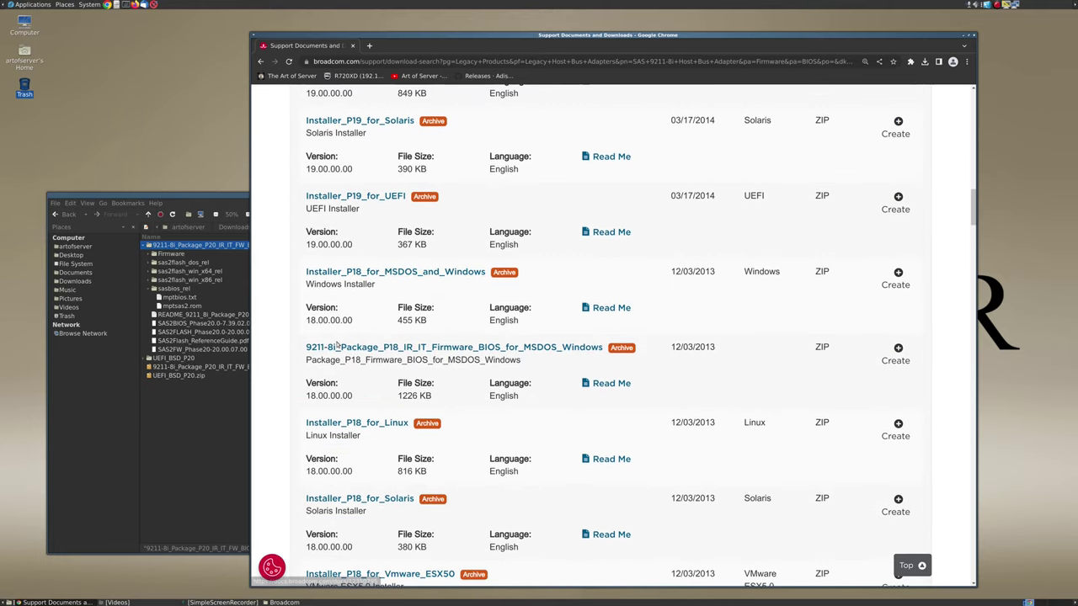
pyautogui.scroll(-5, 343, 375)
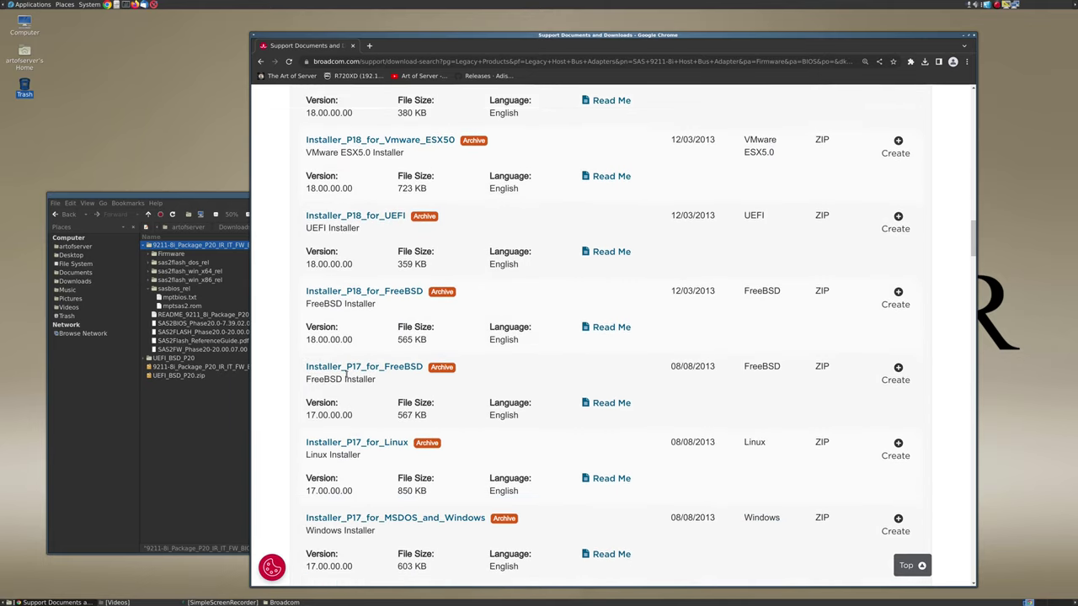
pyautogui.scroll(-2, 352, 381)
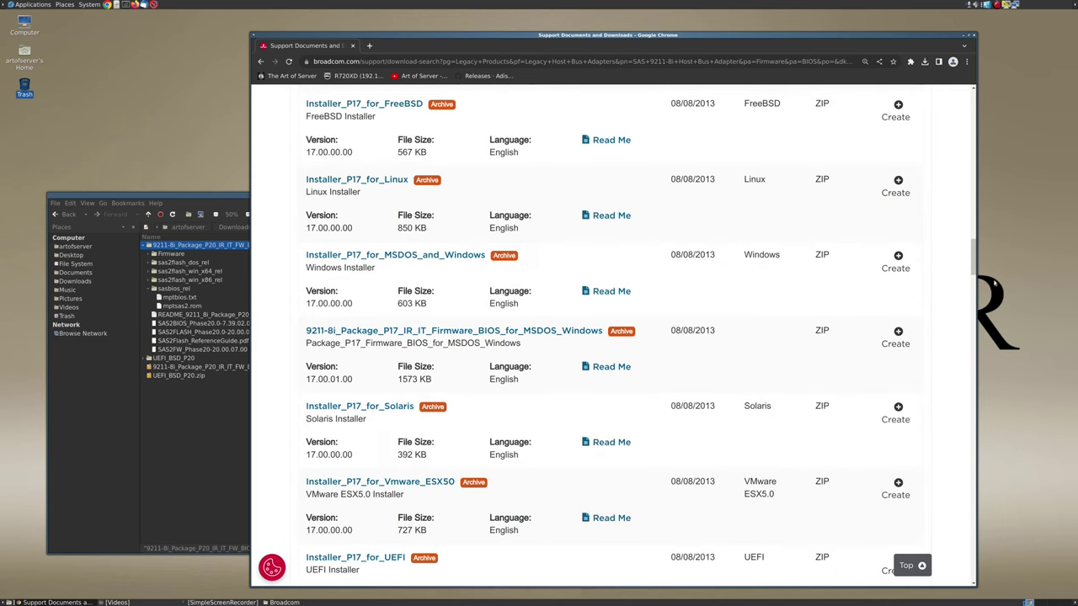
pyautogui.moveTo(976, 266); pyautogui.dragTo(978, 140)
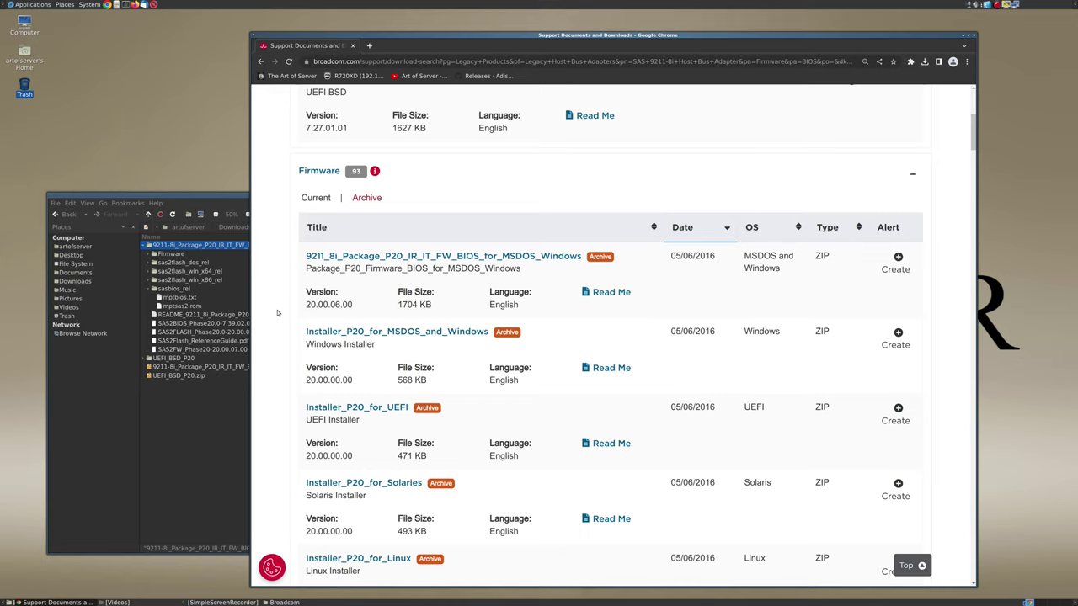
pyautogui.click(374, 263)
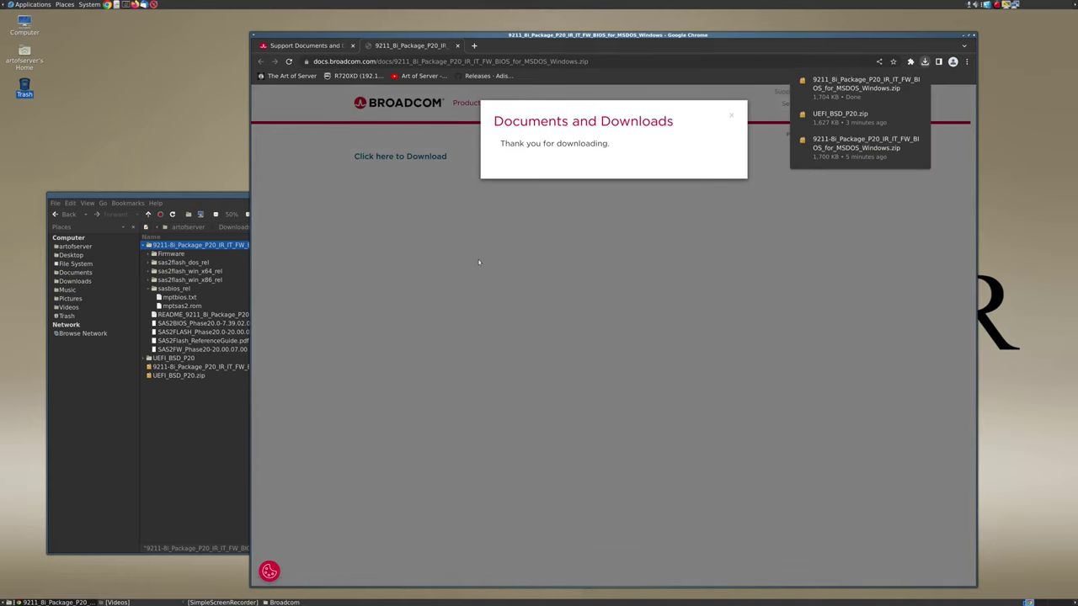
pyautogui.click(193, 435)
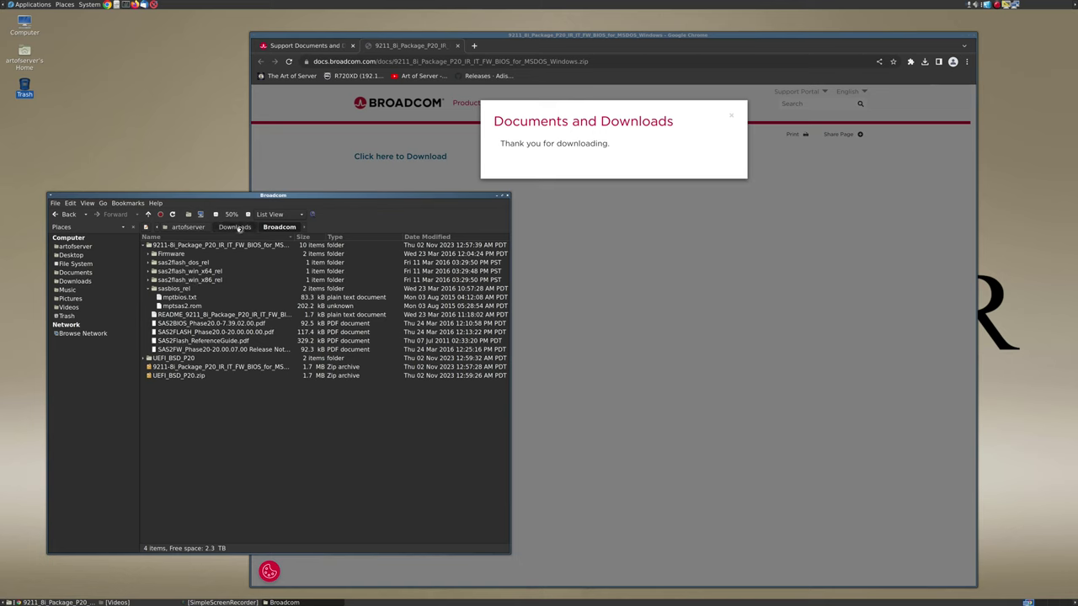
# - Move the new 9211_8i P20 zip into Broadcom and widen the Name column and window
pyautogui.click(236, 227)
pyautogui.moveTo(187, 315); pyautogui.dragTo(175, 247)
pyautogui.doubleClick(173, 246)
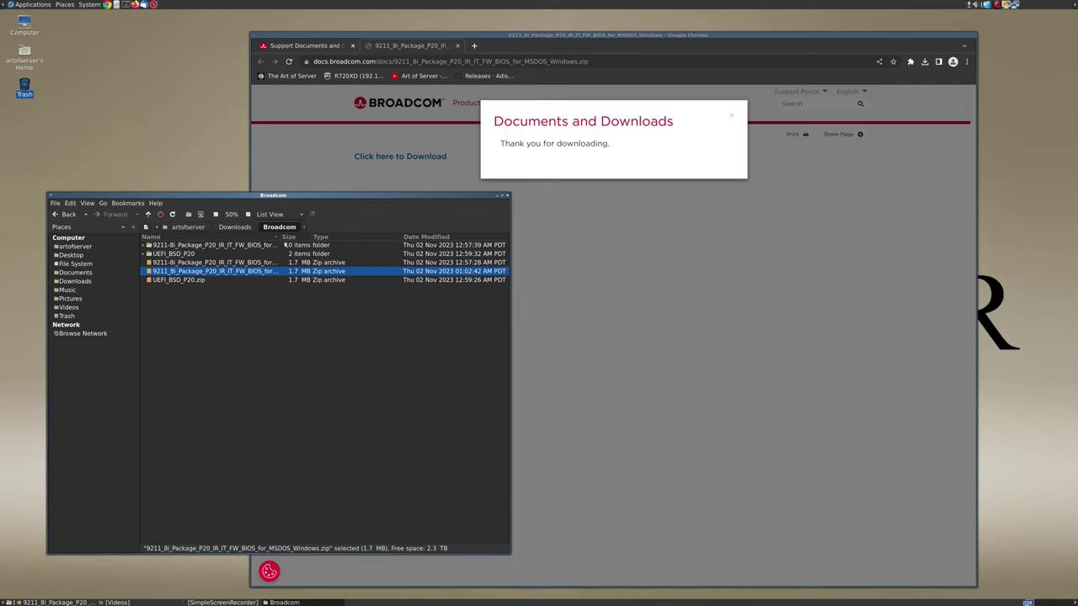
pyautogui.moveTo(280, 238); pyautogui.dragTo(370, 244)
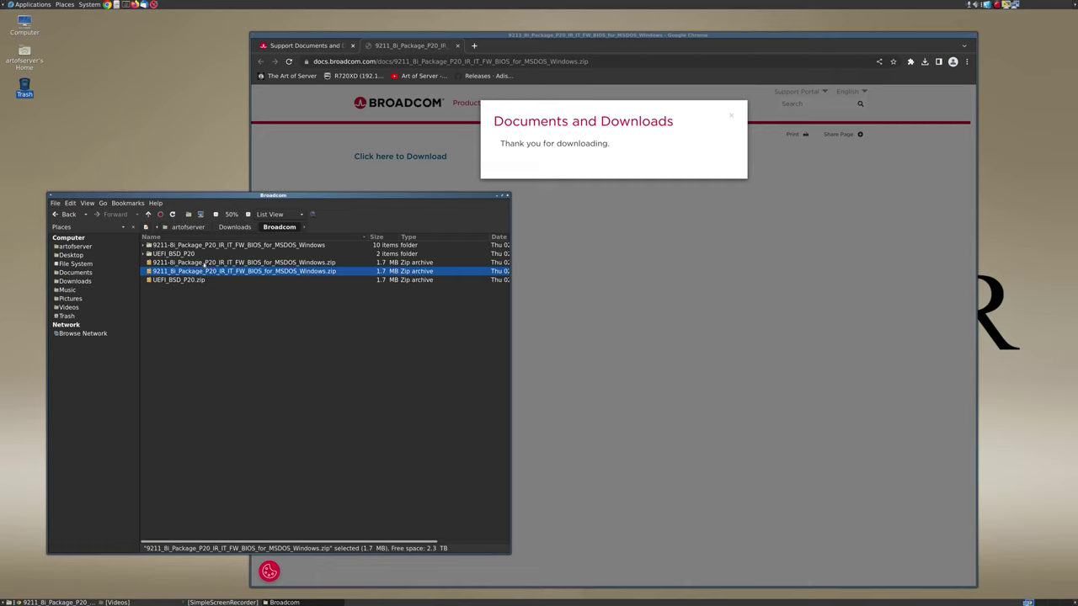
pyautogui.press('Up')
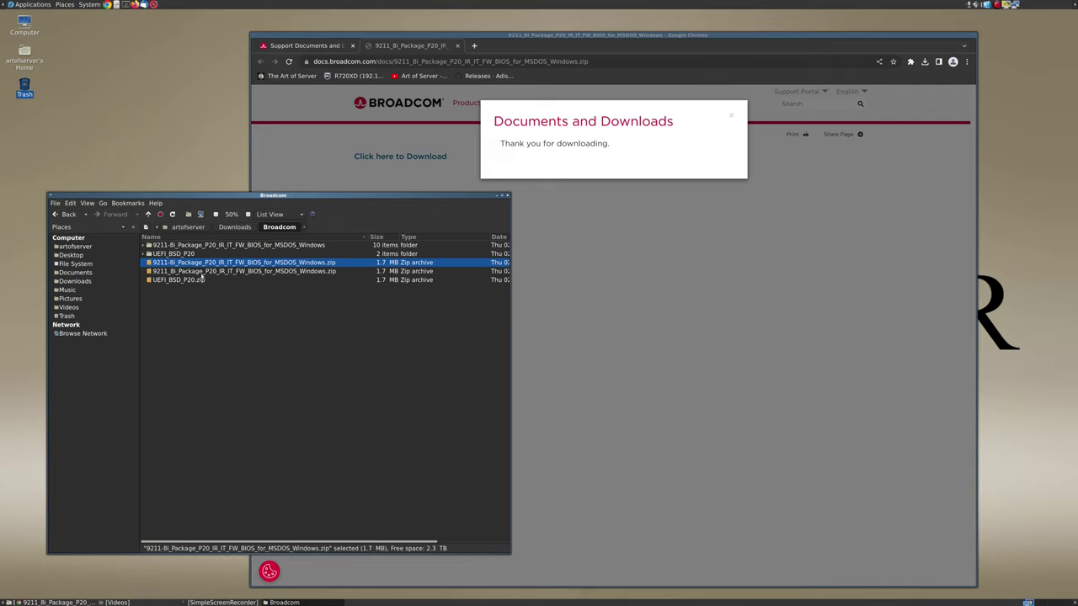
pyautogui.moveTo(509, 333); pyautogui.dragTo(623, 334)
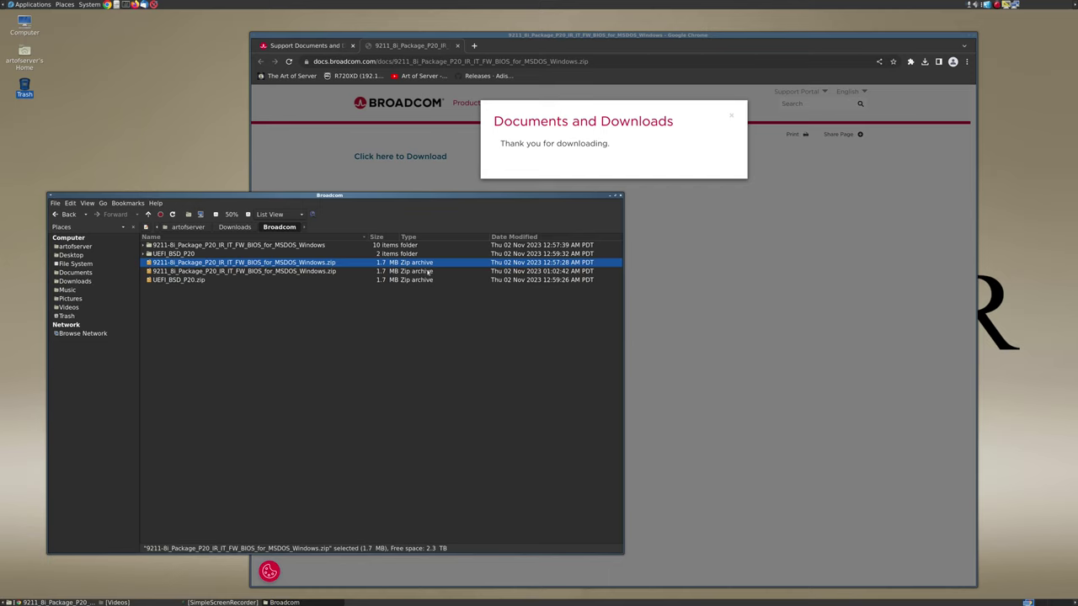
pyautogui.press('Down')
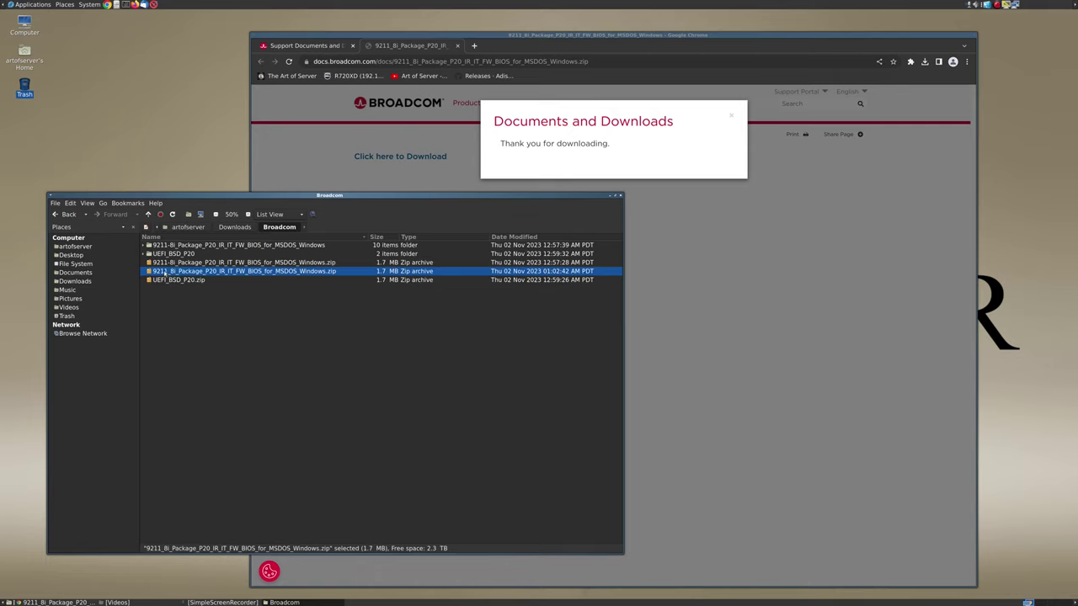
# - Extract the new 9211_8i P20 zip into its own folder in Broadcom
pyautogui.rightClick(196, 274)
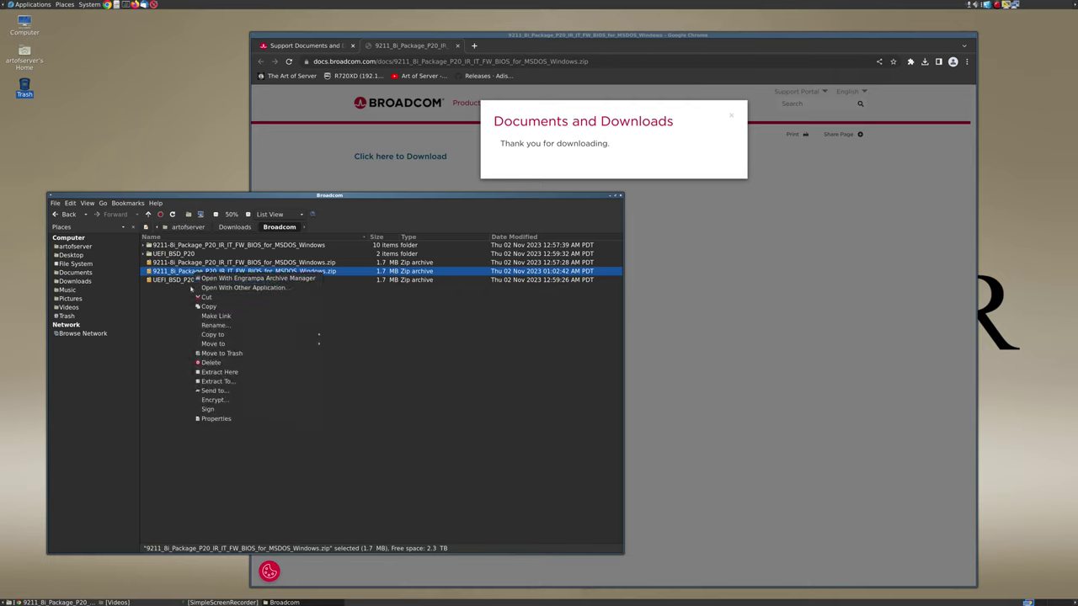
pyautogui.click(171, 304)
pyautogui.rightClick(189, 331)
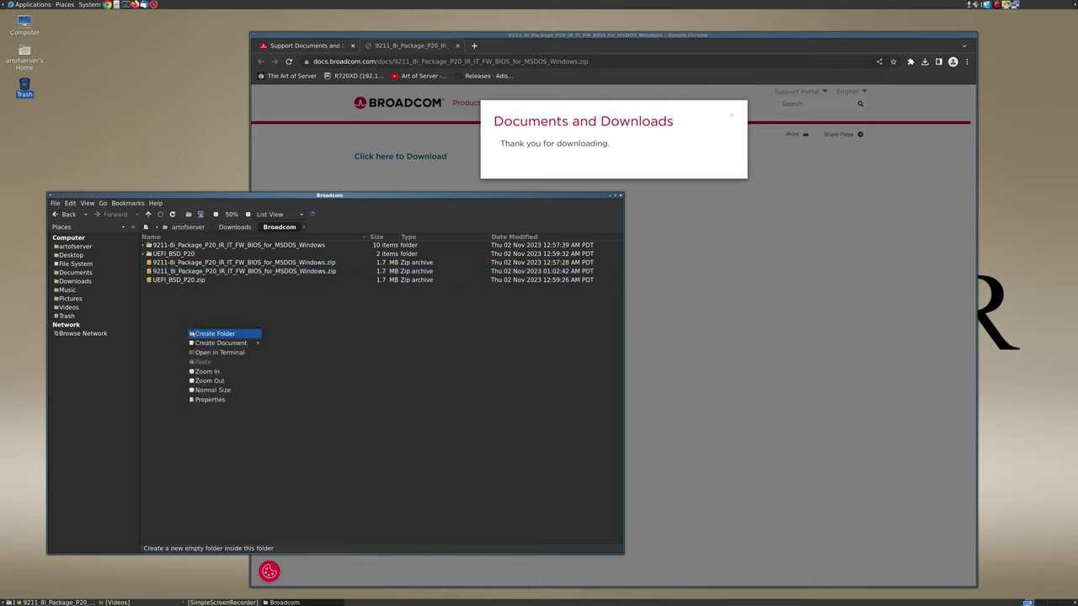
pyautogui.click(177, 295)
pyautogui.rightClick(196, 274)
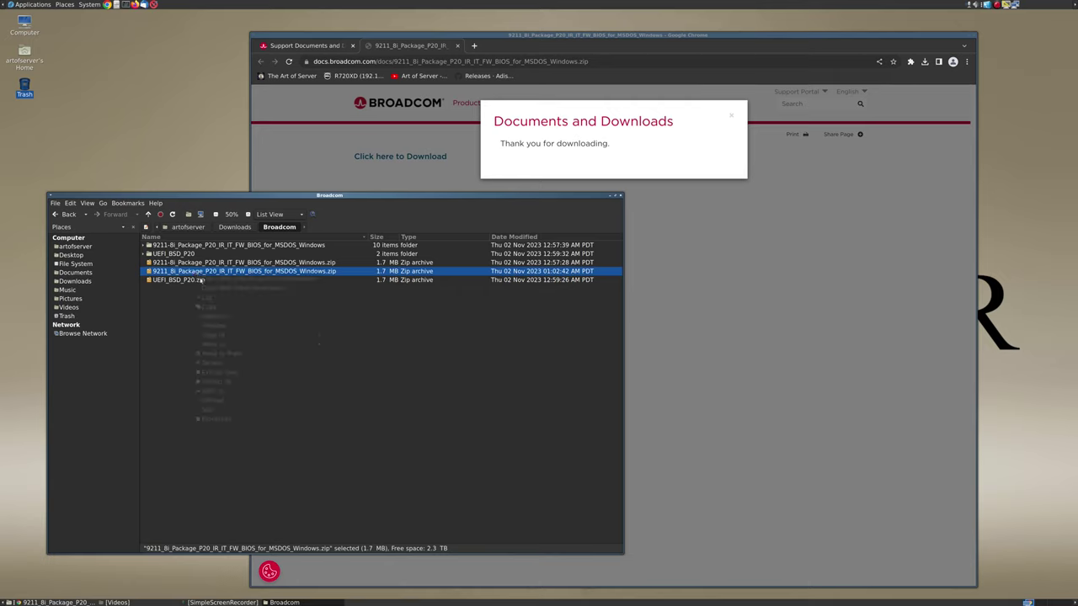
pyautogui.click(222, 372)
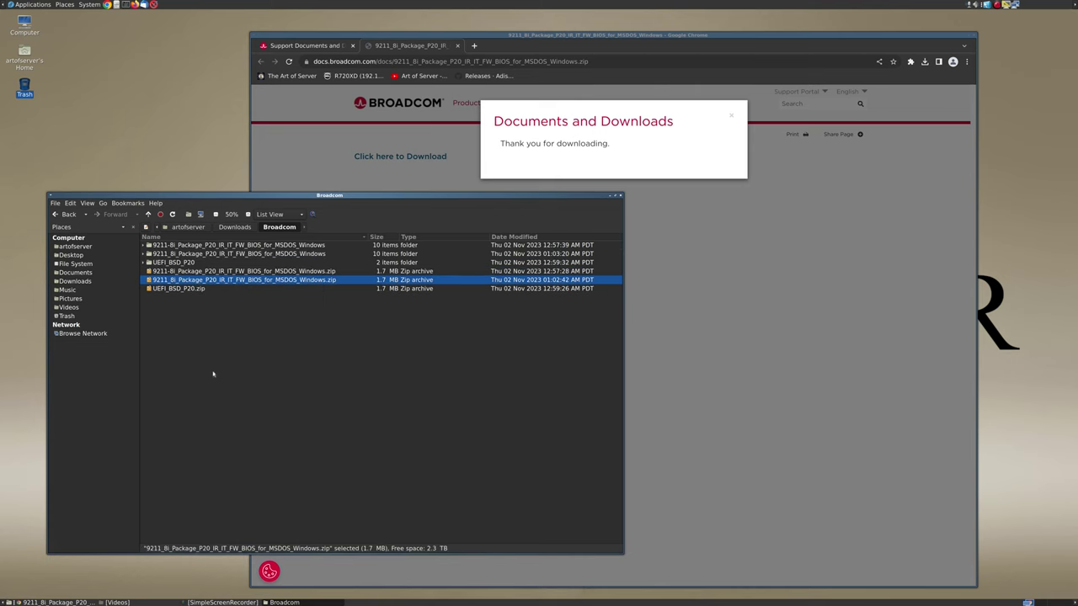
# - Expand both packages' sasbios_rel folders to compare mptsas2.rom, then dismiss Chrome's download popup
pyautogui.click(160, 253)
pyautogui.click(148, 254)
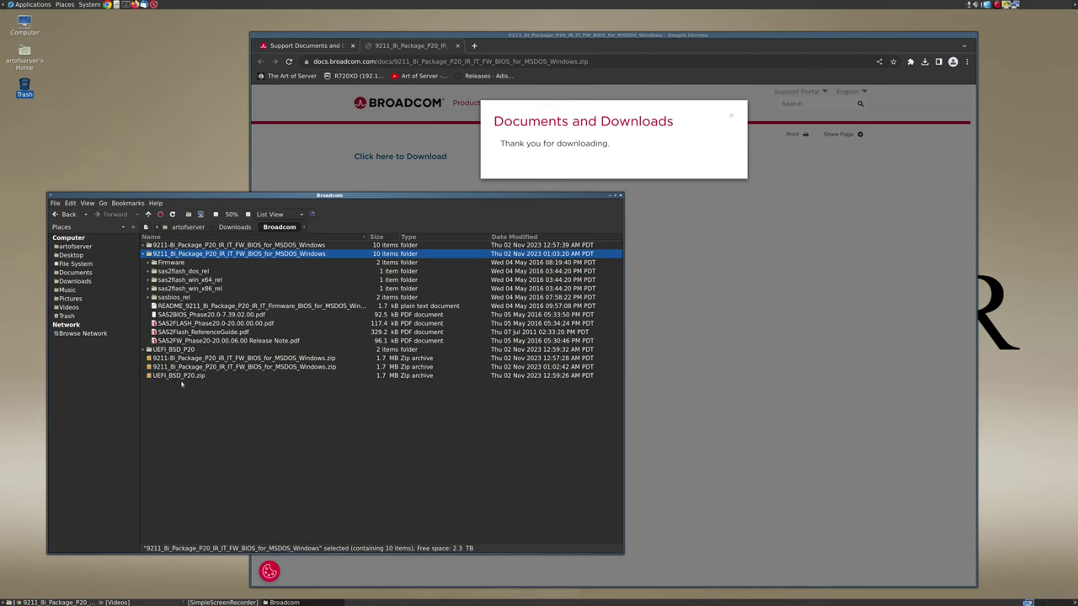
pyautogui.click(149, 297)
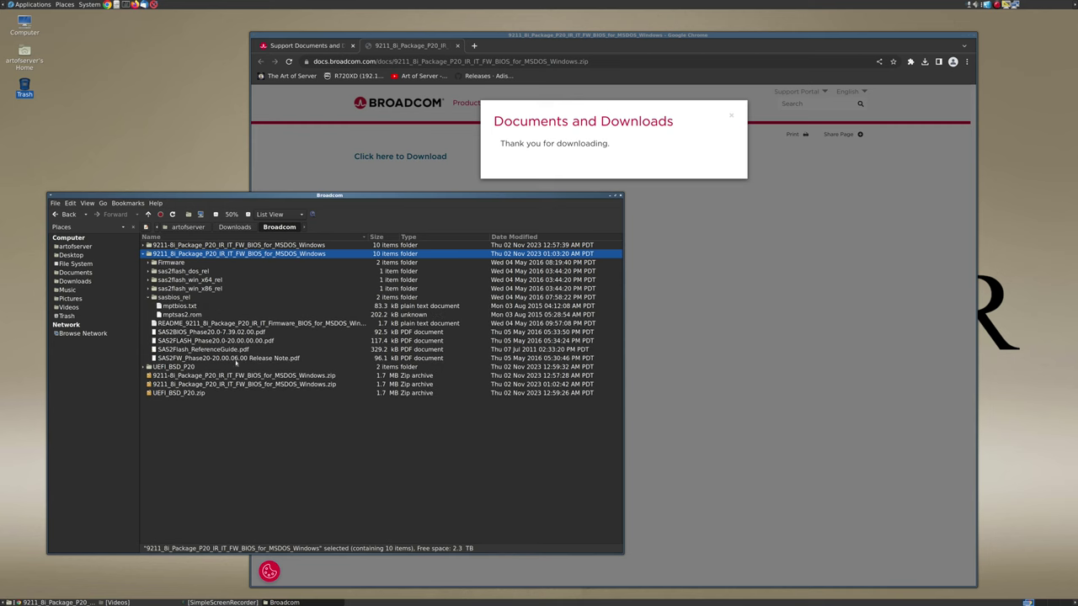
pyautogui.click(199, 315)
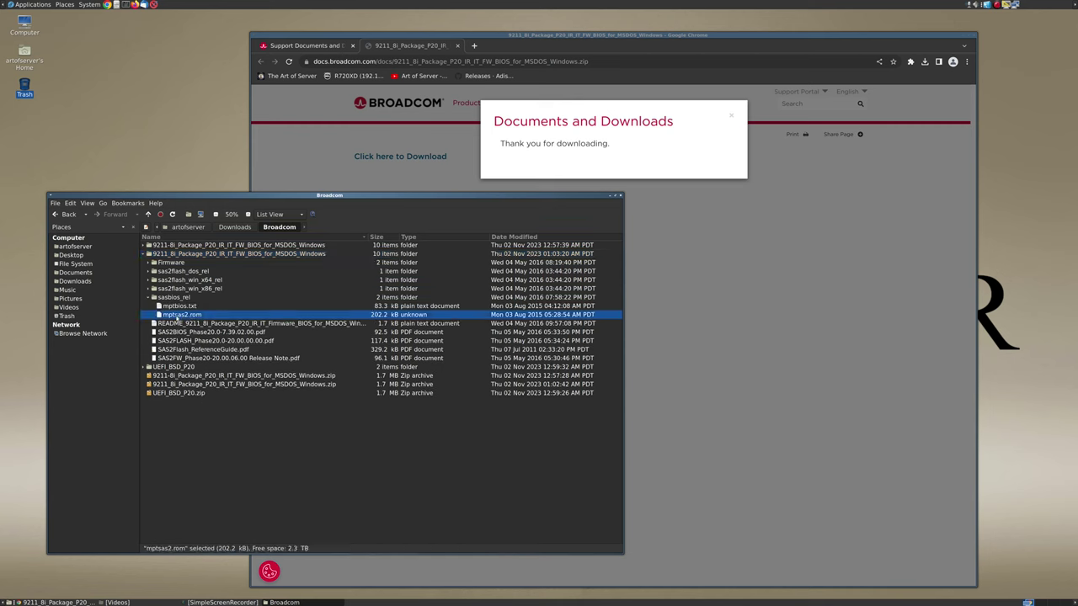
pyautogui.click(147, 245)
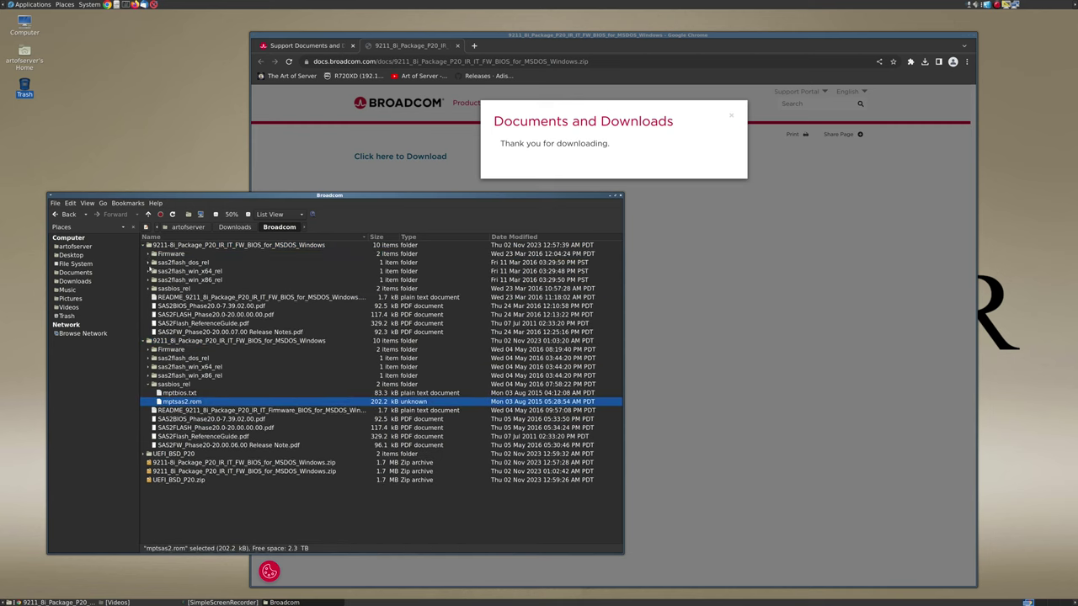
pyautogui.click(149, 289)
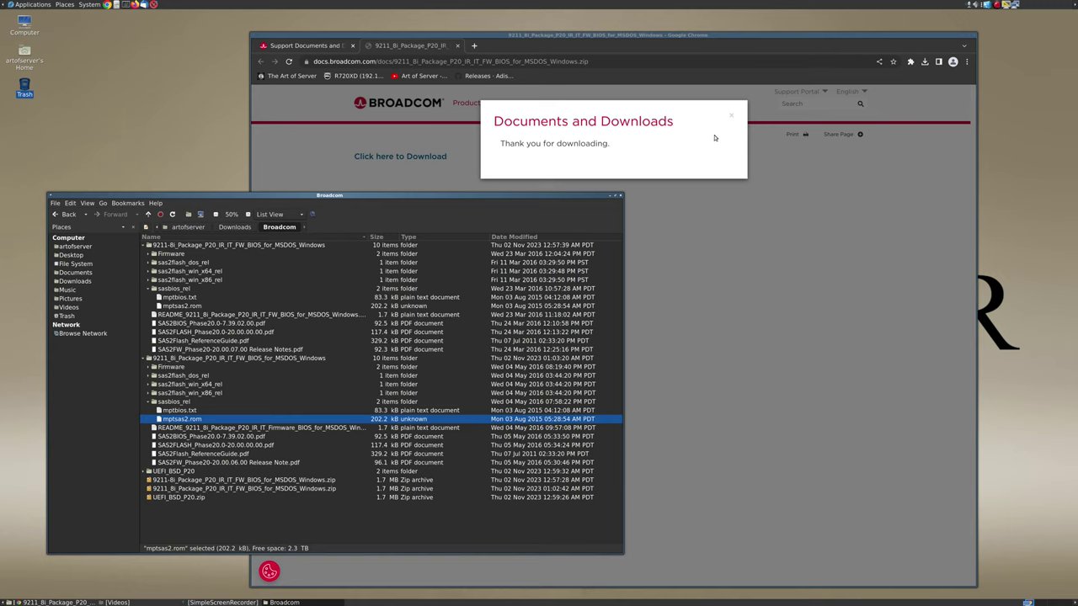
pyautogui.click(731, 116)
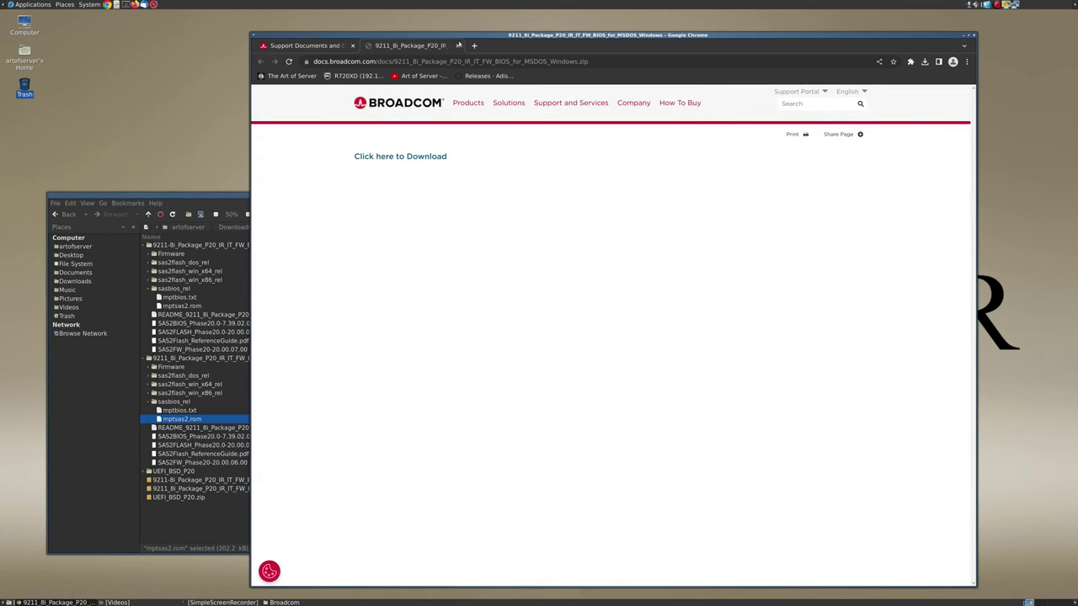
# - Close the 9211_8i_Package download tab to return to the Broadcom firmware results
pyautogui.click(457, 46)
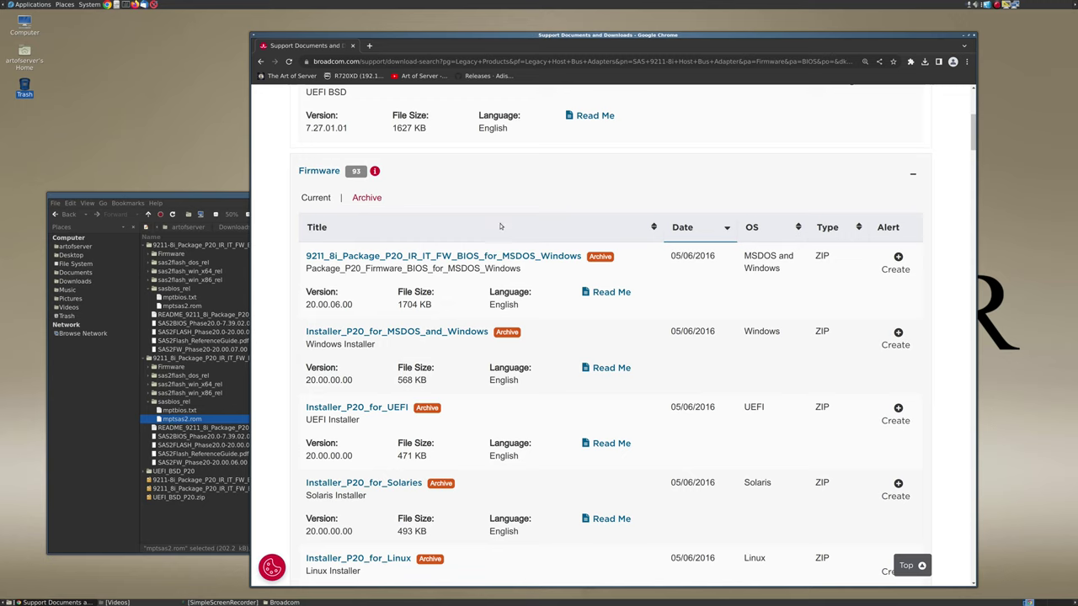